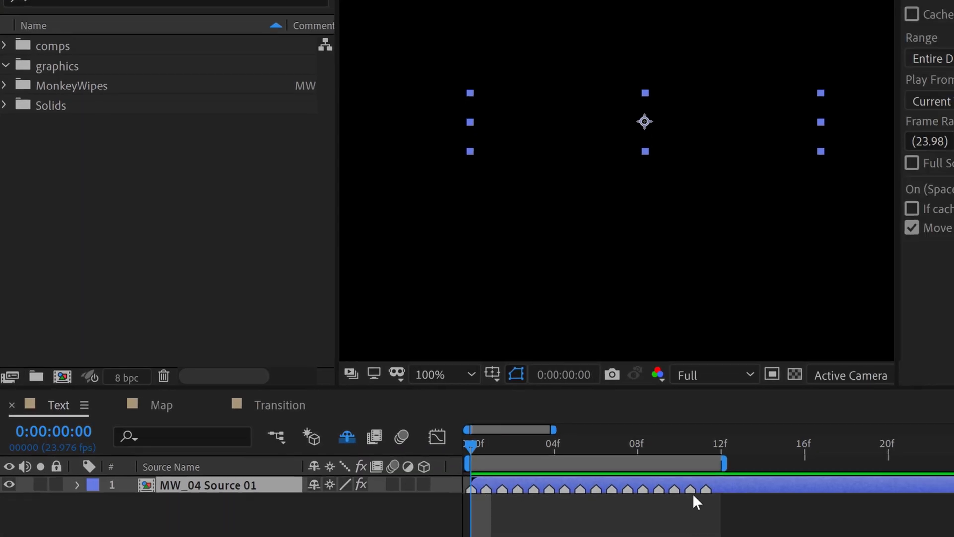
Scrub through the opening frames of the France text wipe animation in the Text composition
{"action": "left_click_drag", "start_coordinate": [696, 444], "coordinate": [716, 448]}
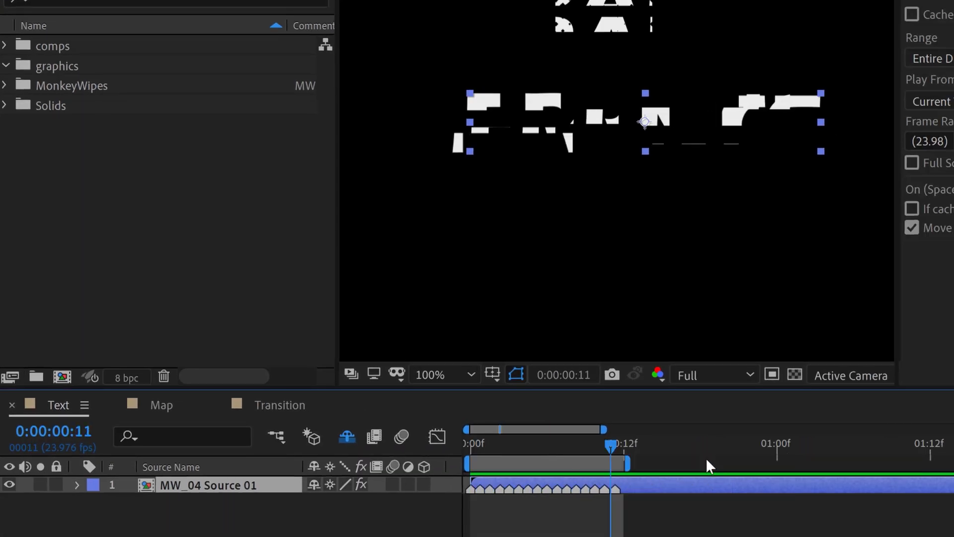
{"action": "left_click_drag", "start_coordinate": [554, 445], "coordinate": [729, 459]}
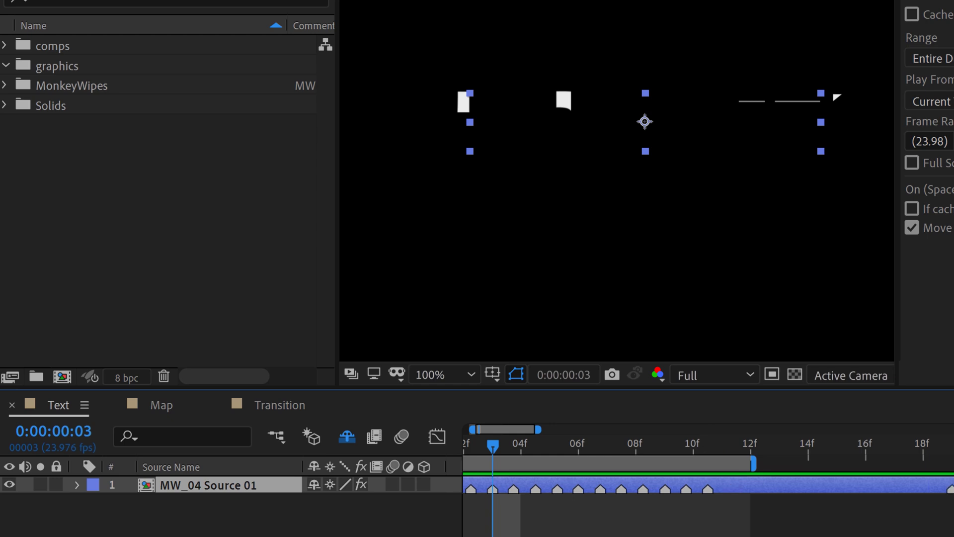
{"action": "left_click_drag", "start_coordinate": [493, 446], "coordinate": [823, 457]}
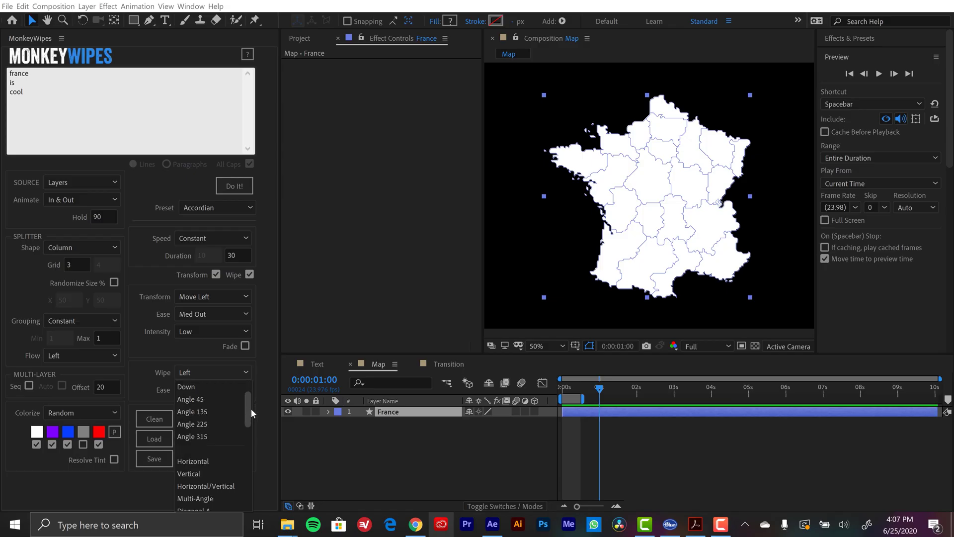
Browse the available Wipe directions for the France layer in the Map composition
{"action": "scroll", "coordinate": [208, 448], "scroll_direction": "down", "scroll_amount": 5}
{"action": "left_click", "coordinate": [208, 457]}
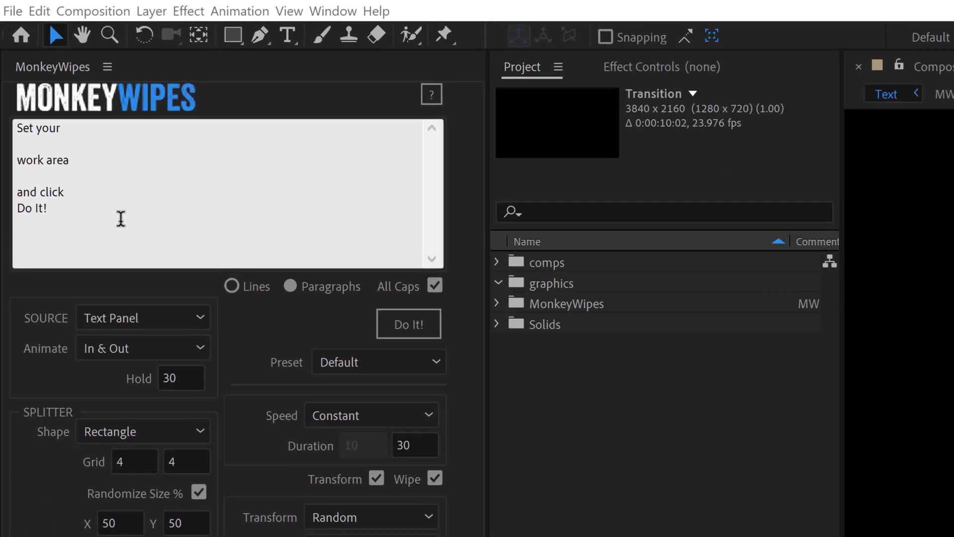
Replace all the text in the MonkeyWipes text box with "france"
{"action": "left_click_drag", "start_coordinate": [70, 125], "coordinate": [1, 71]}
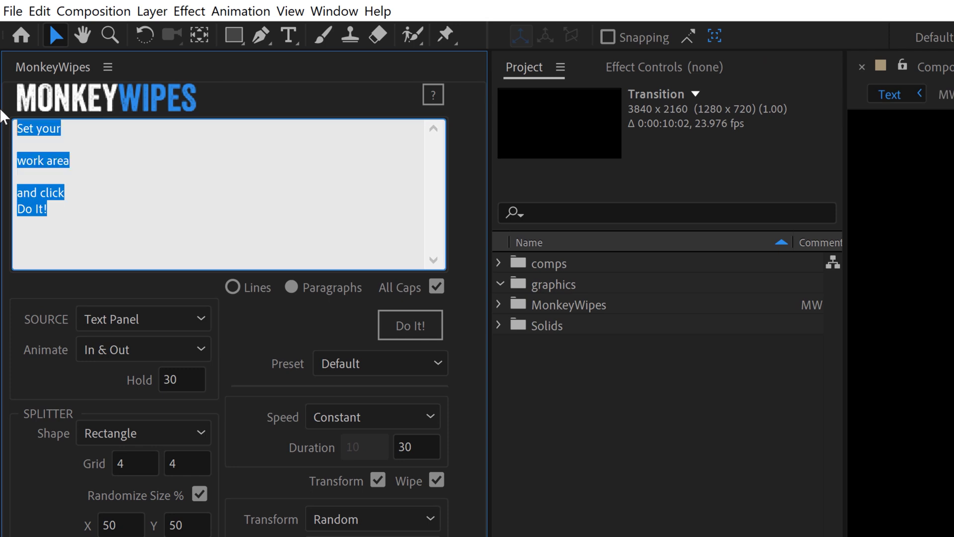
{"action": "key", "text": "BackSpace"}
{"action": "type", "text": "france"}
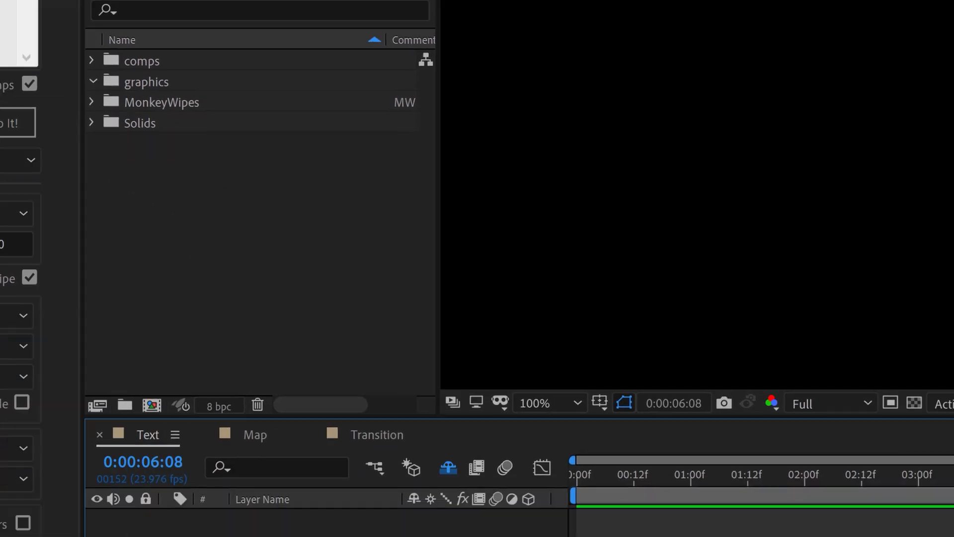
Shorten the Text composition's work area to about the first 12 frames
{"action": "key", "text": "semicolon"}
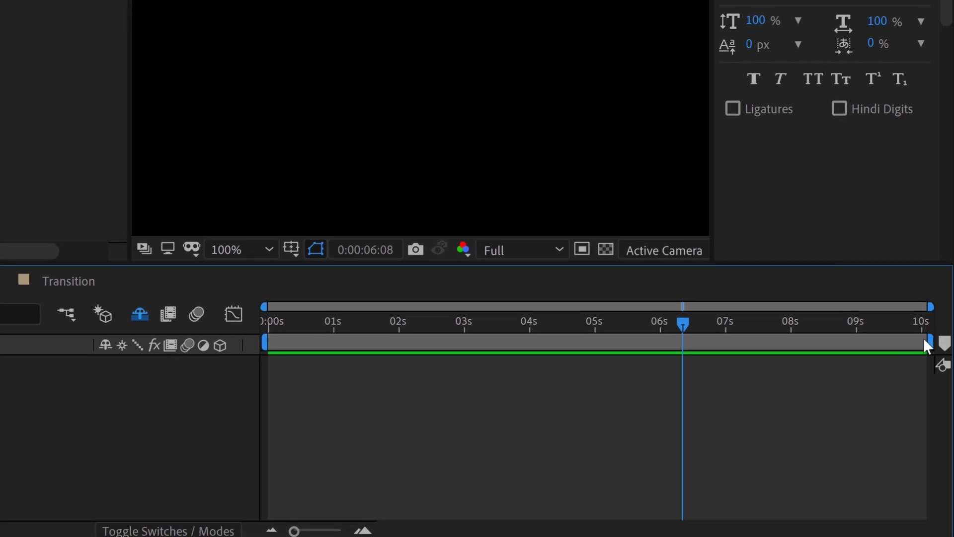
{"action": "left_click_drag", "start_coordinate": [933, 341], "coordinate": [308, 341]}
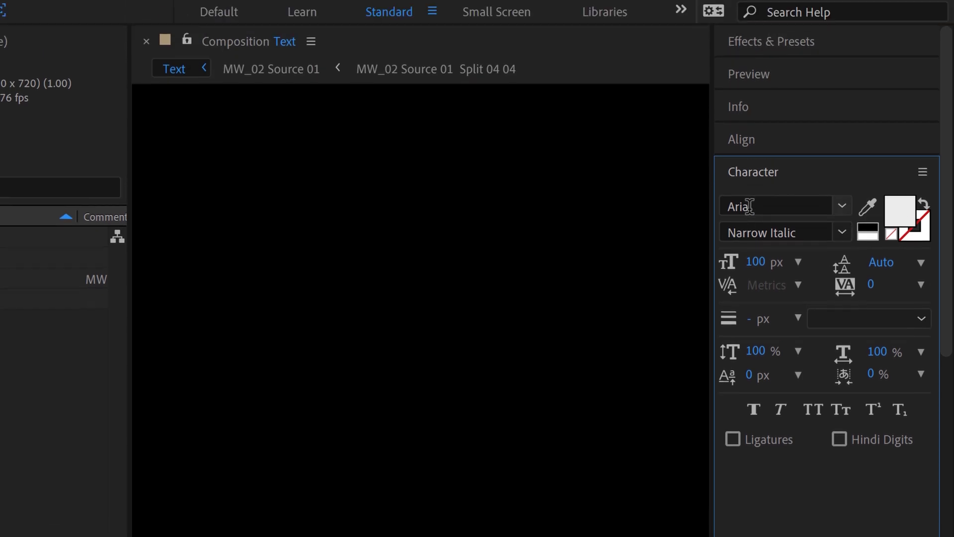
Set the character font to Eras Bold ITC and the font size to 200 px
{"action": "left_click", "coordinate": [751, 205]}
{"action": "type", "text": "era"}
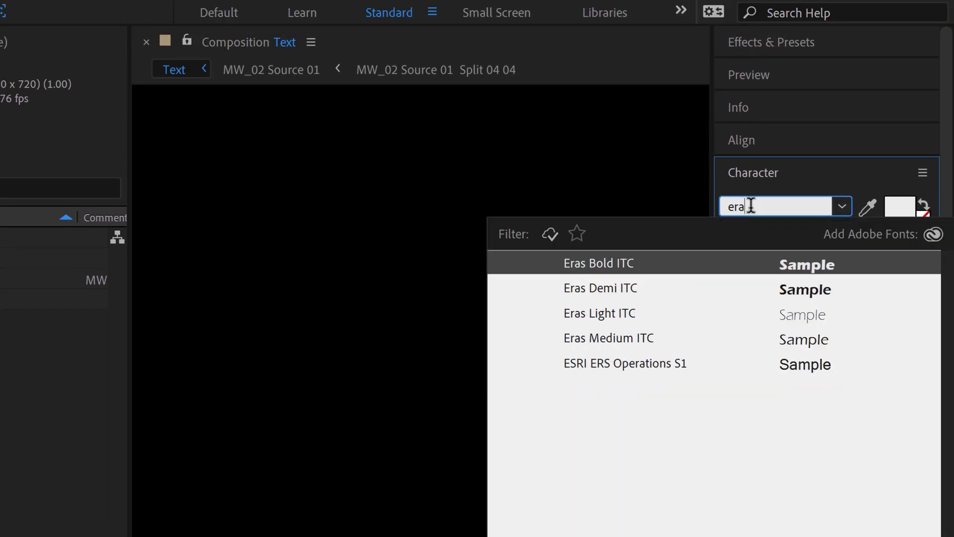
{"action": "key", "text": "Return"}
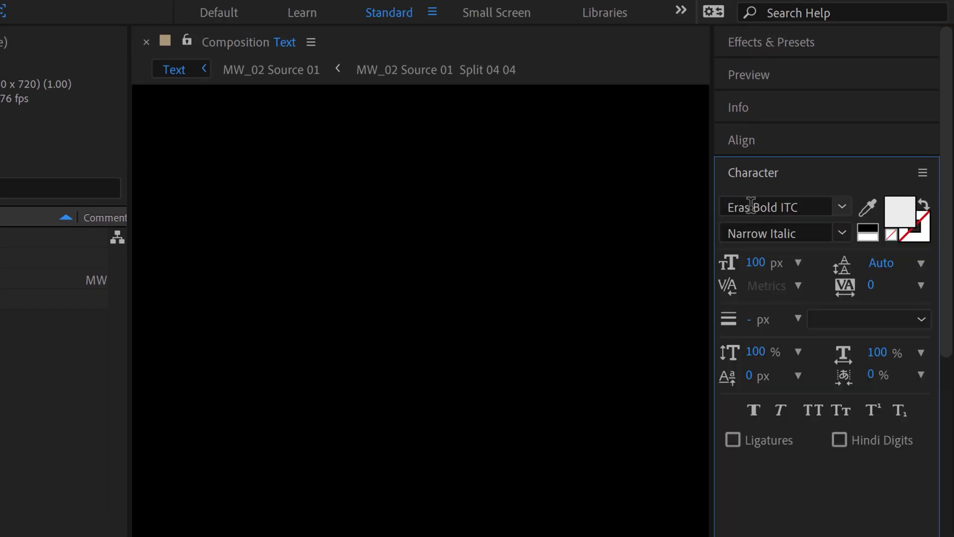
{"action": "left_click", "coordinate": [759, 263]}
{"action": "type", "text": "2"}
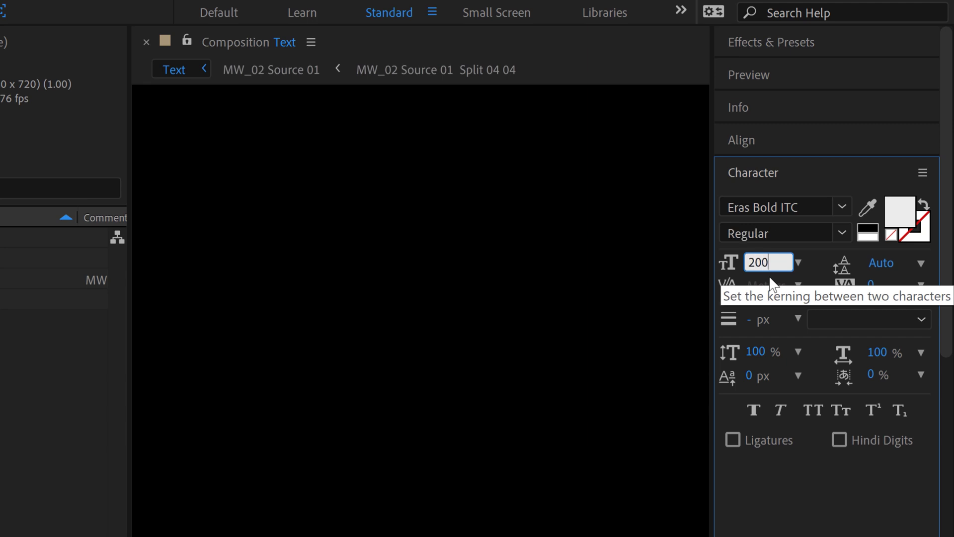
{"action": "key", "text": "Return"}
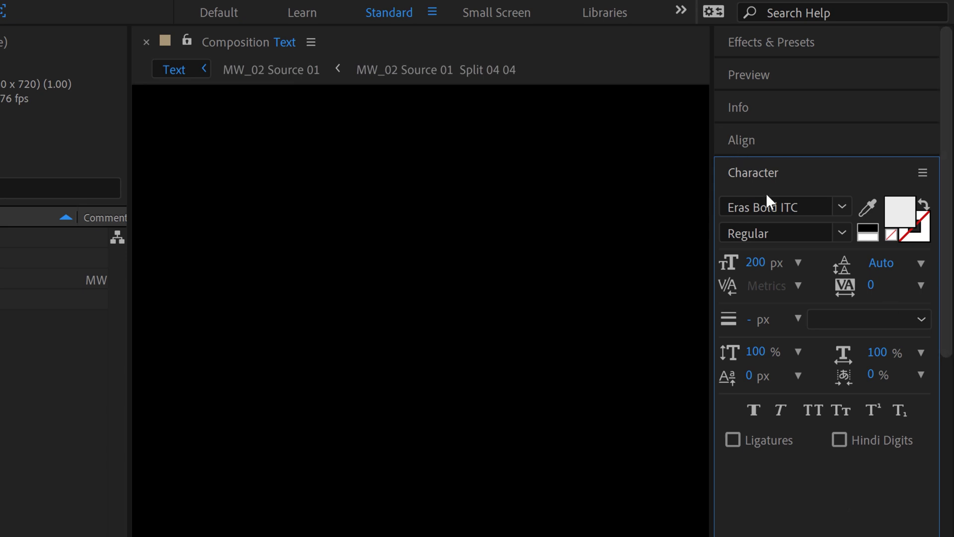
Show the paragraph settings and generate the MonkeyWipes animation from the entered text
{"action": "left_click", "coordinate": [762, 172]}
{"action": "left_click", "coordinate": [769, 207]}
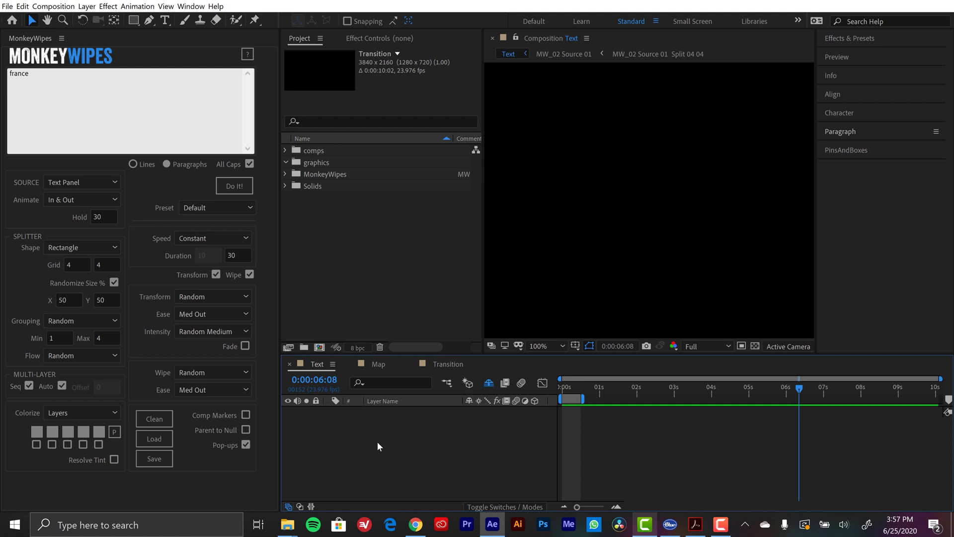
{"action": "left_click", "coordinate": [239, 193]}
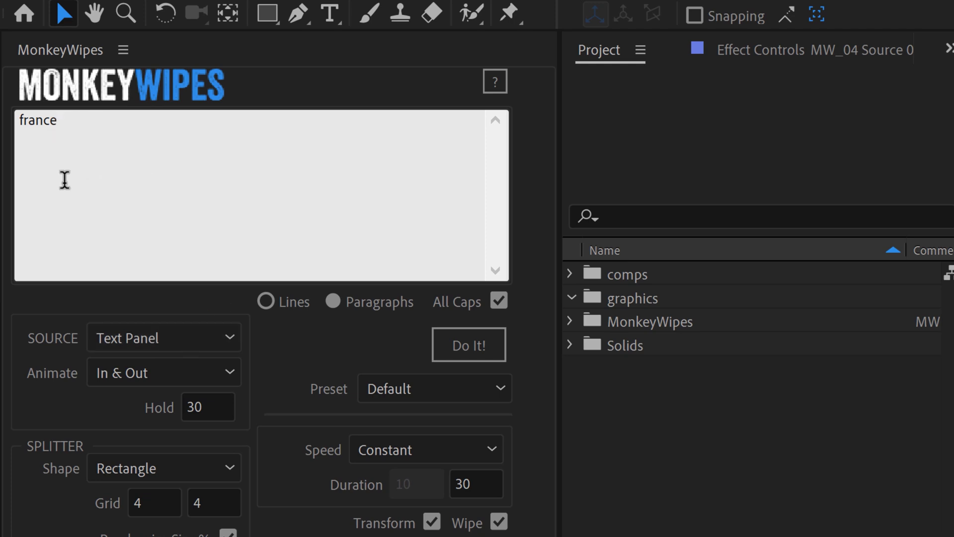
Review the Source and Animate options, keeping Text Panel and In & Out
{"action": "left_click", "coordinate": [179, 338]}
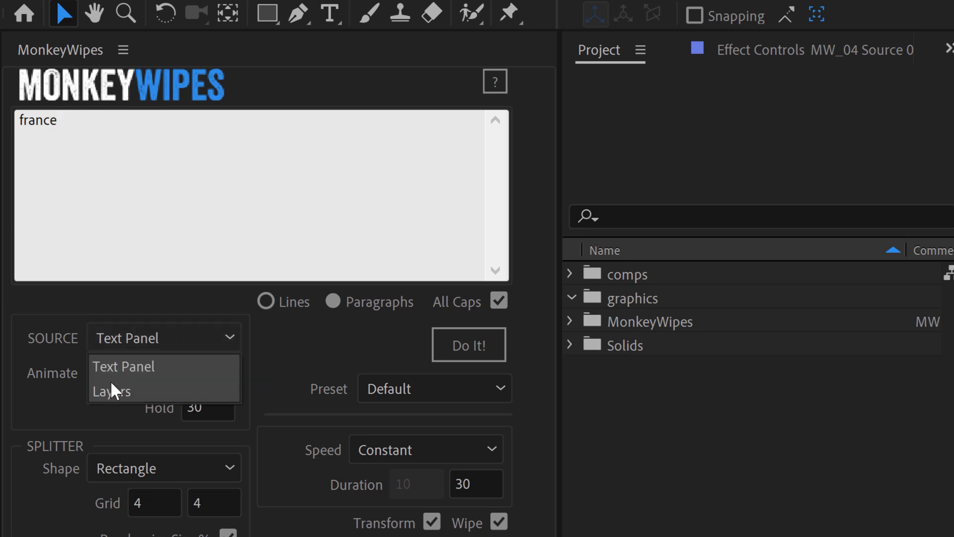
{"action": "left_click", "coordinate": [127, 370]}
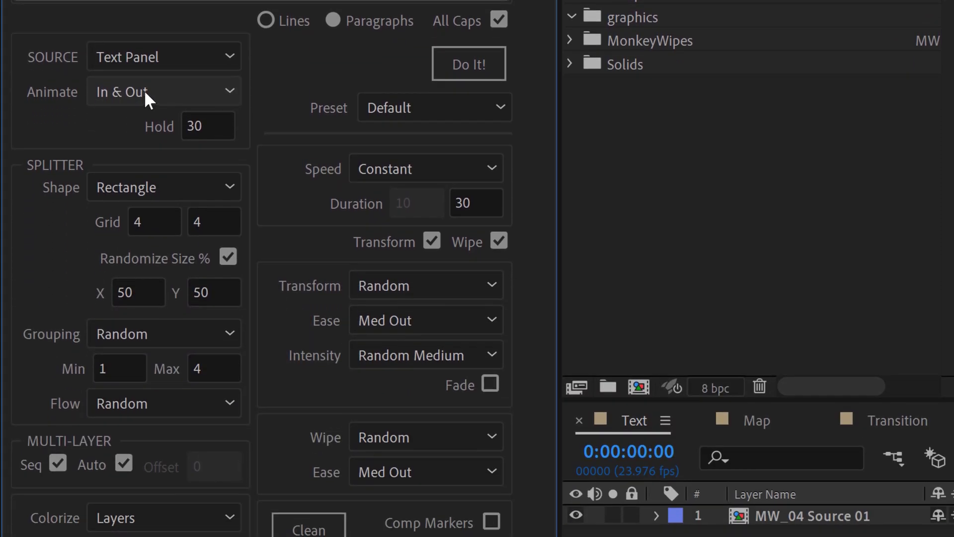
{"action": "left_click", "coordinate": [145, 91]}
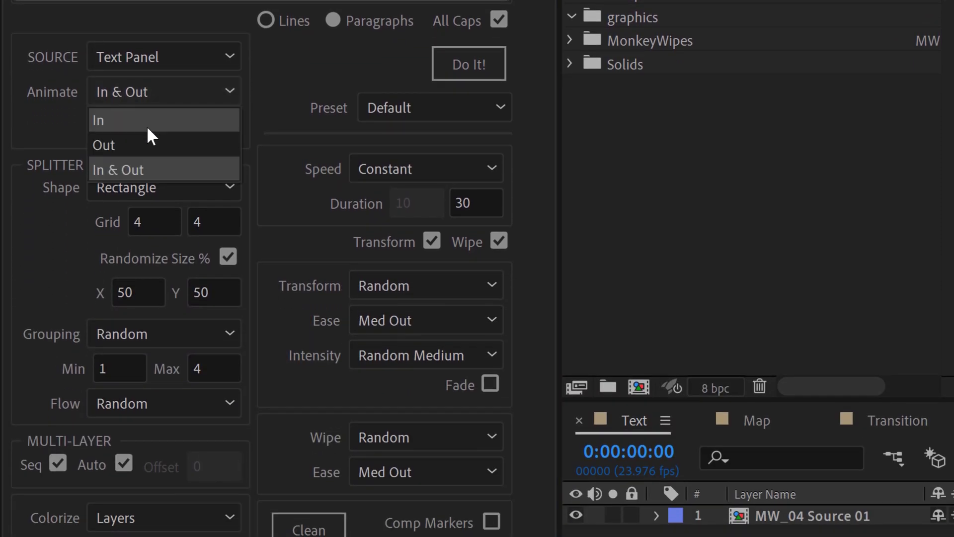
{"action": "left_click", "coordinate": [63, 125]}
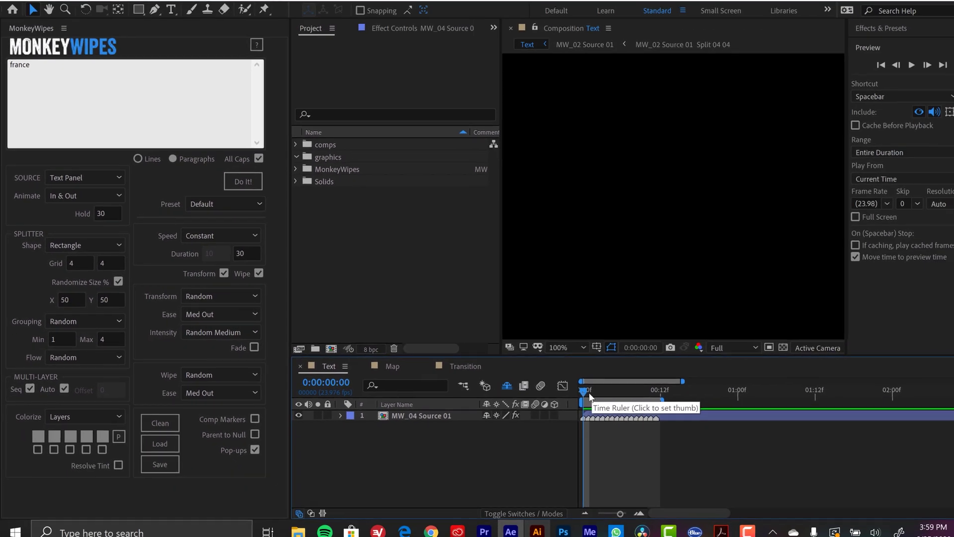
Scrub the text animation to frame 23 and inspect the split layers inside the MW_04 Source 01 precomp
{"action": "left_click_drag", "start_coordinate": [591, 396], "coordinate": [706, 394]}
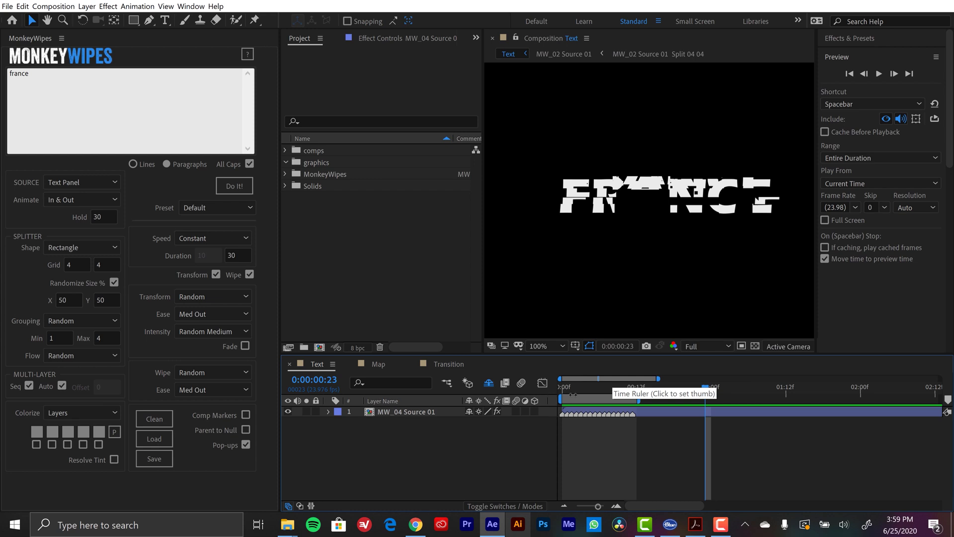
{"action": "double_click", "coordinate": [409, 412]}
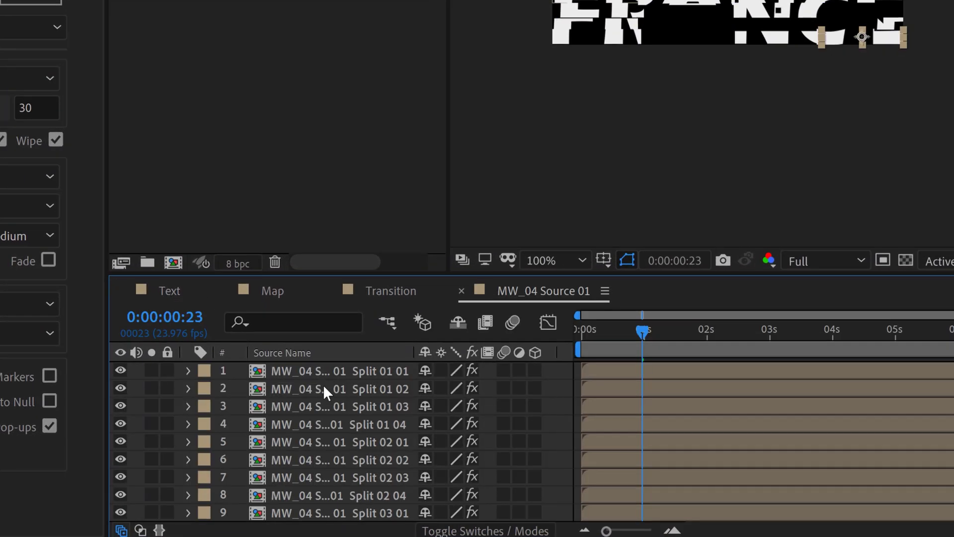
{"action": "key", "text": "ctrl+Up"}
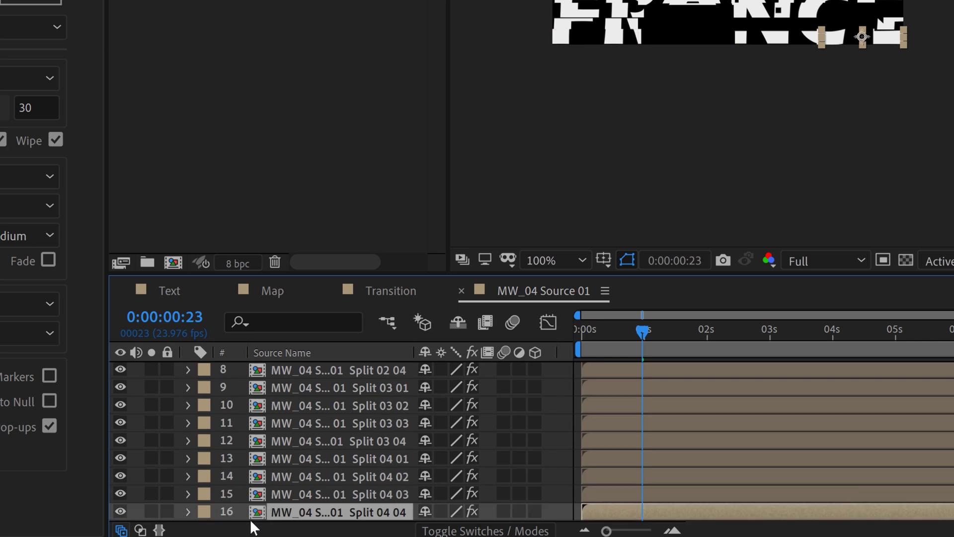
{"action": "left_click", "coordinate": [461, 291]}
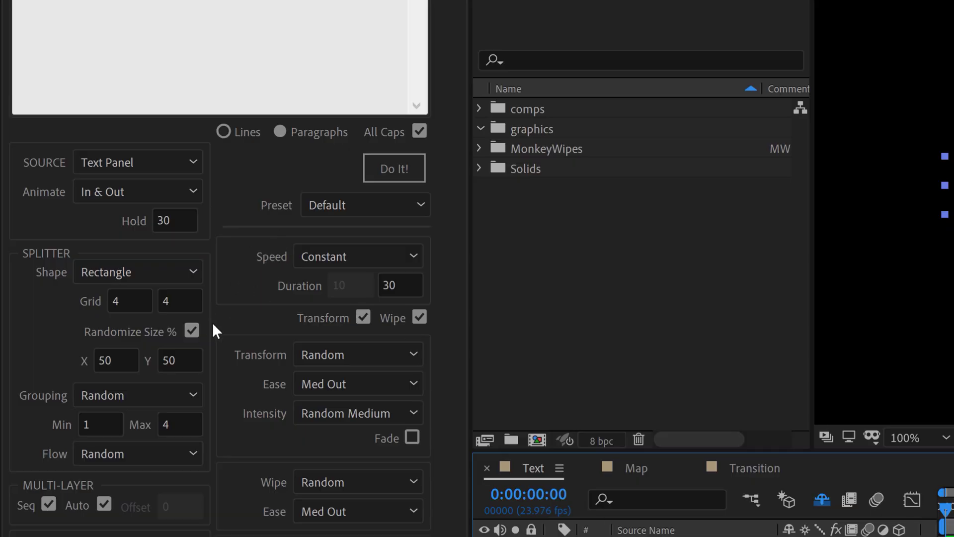
Review the Speed options for the wipe, keeping Constant
{"action": "left_click", "coordinate": [363, 258]}
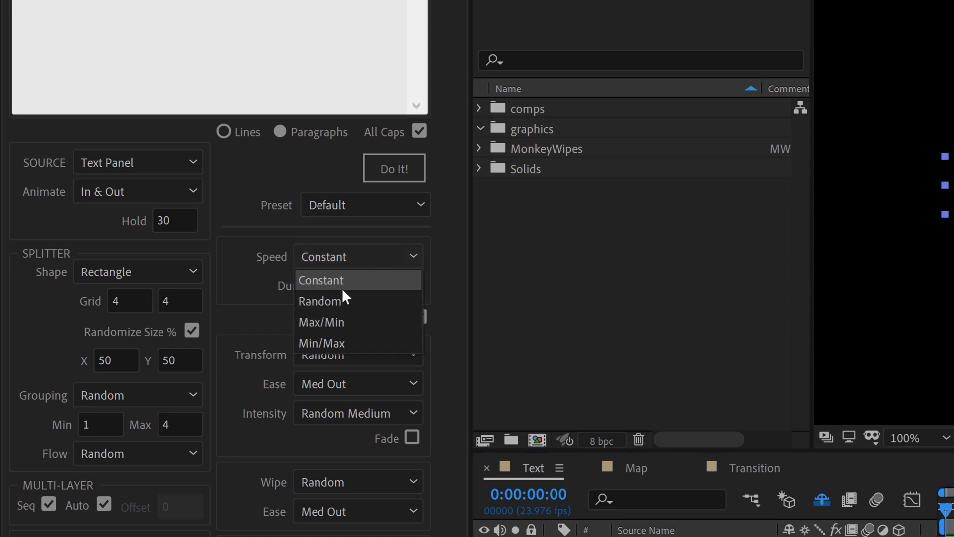
{"action": "left_click", "coordinate": [248, 274]}
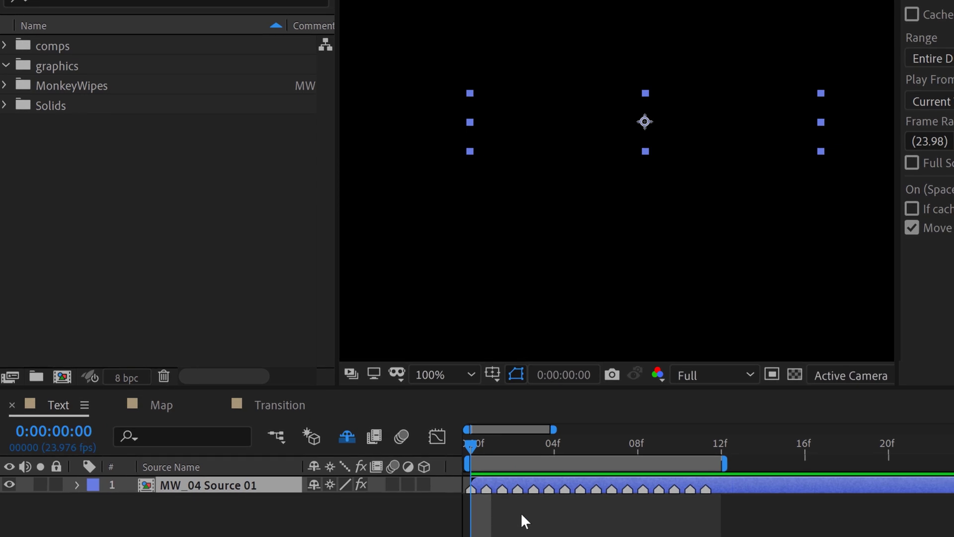
Scrub the MW_04 Source 01 animation across its layer markers, from frame 11 back to frame 3
{"action": "left_click", "coordinate": [719, 439]}
{"action": "left_click_drag", "start_coordinate": [718, 439], "coordinate": [705, 436]}
{"action": "key", "text": "minus"}
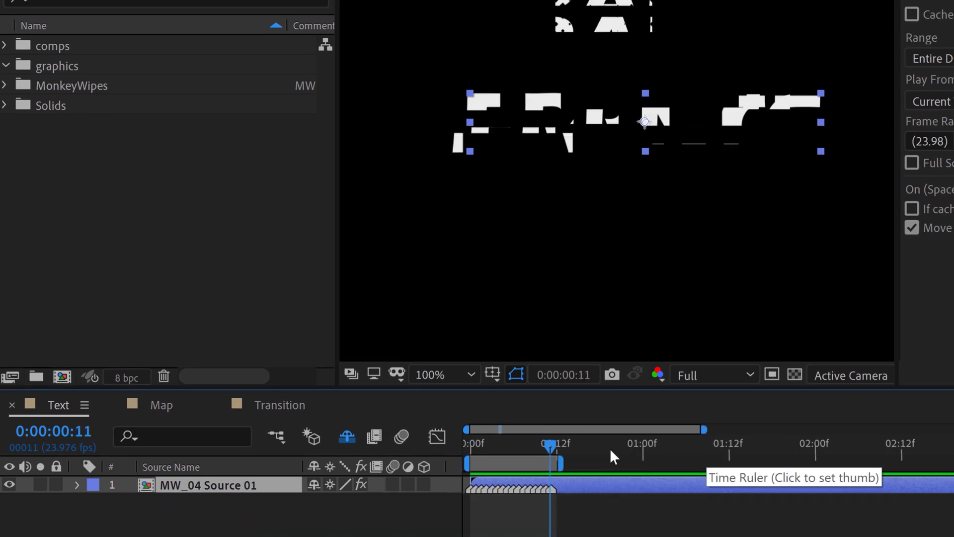
{"action": "left_click_drag", "start_coordinate": [552, 441], "coordinate": [499, 449]}
Move the last marker on the MW_04 Source 01 layer to about frame 19 and preview its timing
{"action": "key", "text": "equal"}
{"action": "left_click_drag", "start_coordinate": [729, 491], "coordinate": [950, 492]}
{"action": "key", "text": "minus"}
{"action": "key", "text": "minus"}
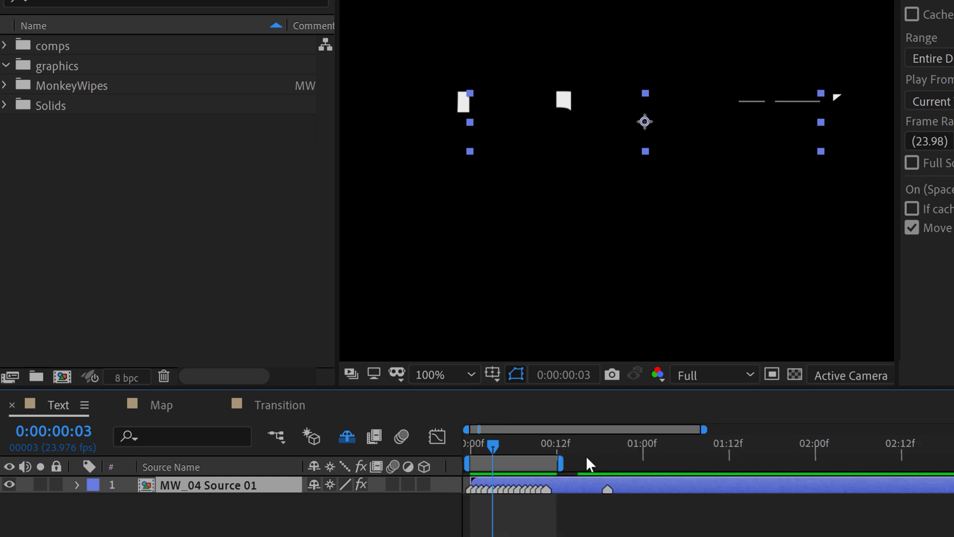
{"action": "left_click_drag", "start_coordinate": [565, 450], "coordinate": [693, 469]}
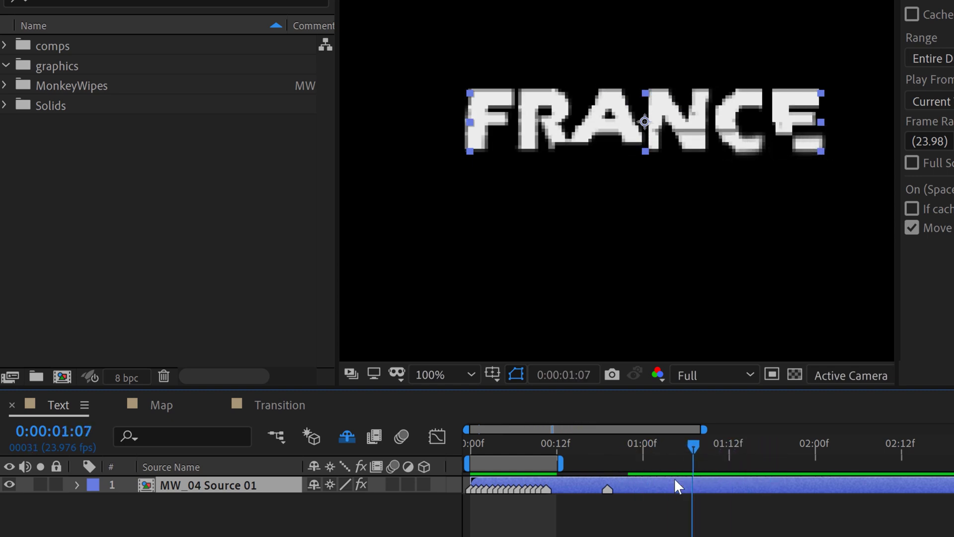
Delay the last layer marker further to about 0:00:01:15 and scrub through the reveal to check its timing
{"action": "left_click_drag", "start_coordinate": [607, 489], "coordinate": [751, 487]}
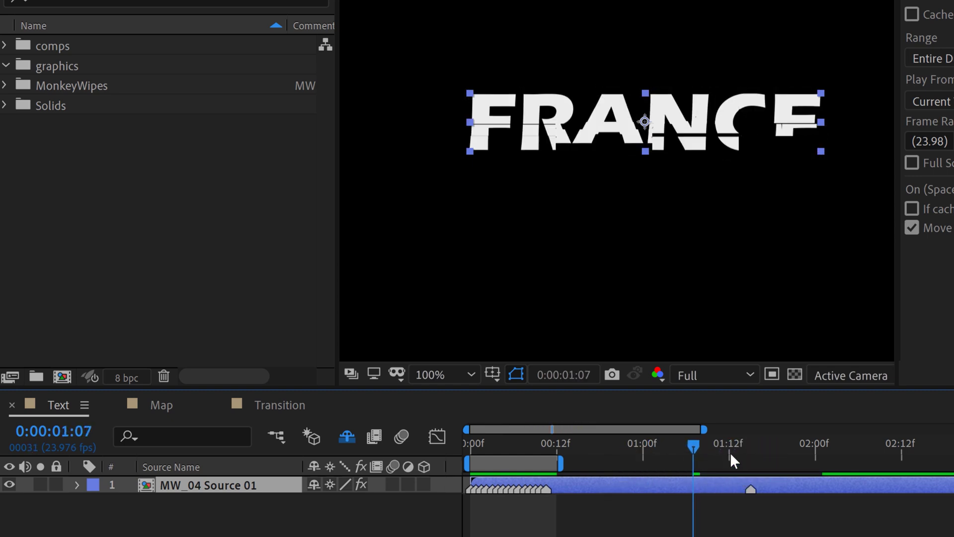
{"action": "left_click_drag", "start_coordinate": [711, 446], "coordinate": [838, 446]}
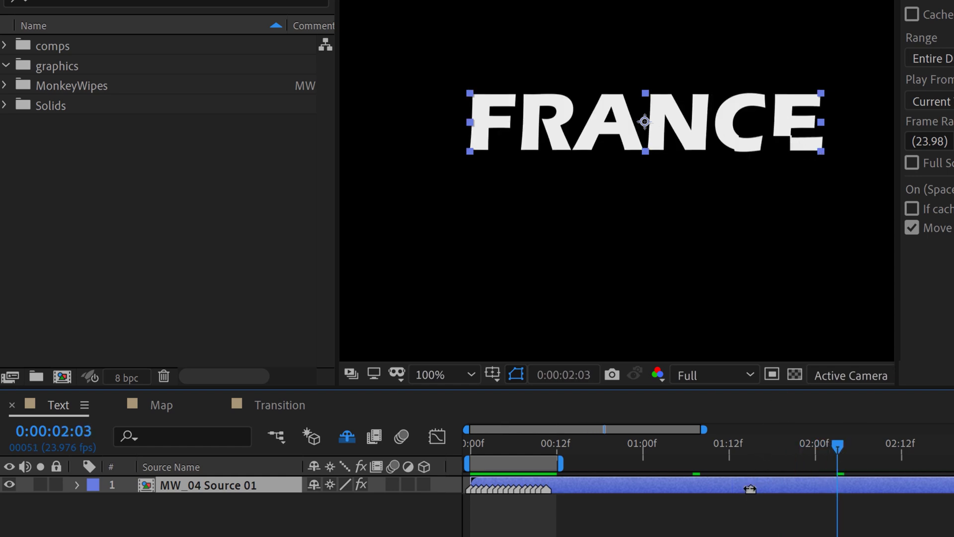
{"action": "left_click_drag", "start_coordinate": [696, 446], "coordinate": [799, 464]}
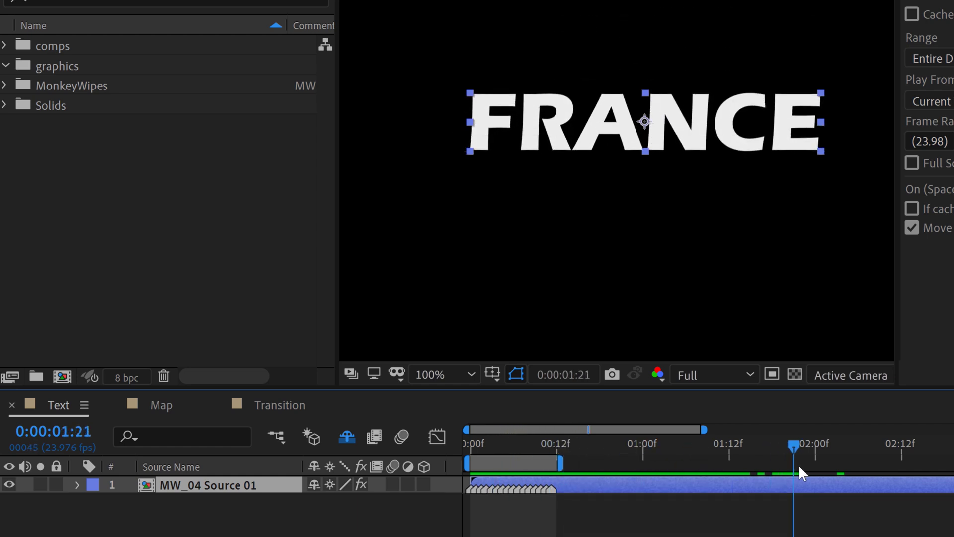
Return the playhead to the start of the Text composition
{"action": "key", "text": "minus"}
{"action": "key", "text": "minus"}
{"action": "left_click_drag", "start_coordinate": [622, 449], "coordinate": [471, 450]}
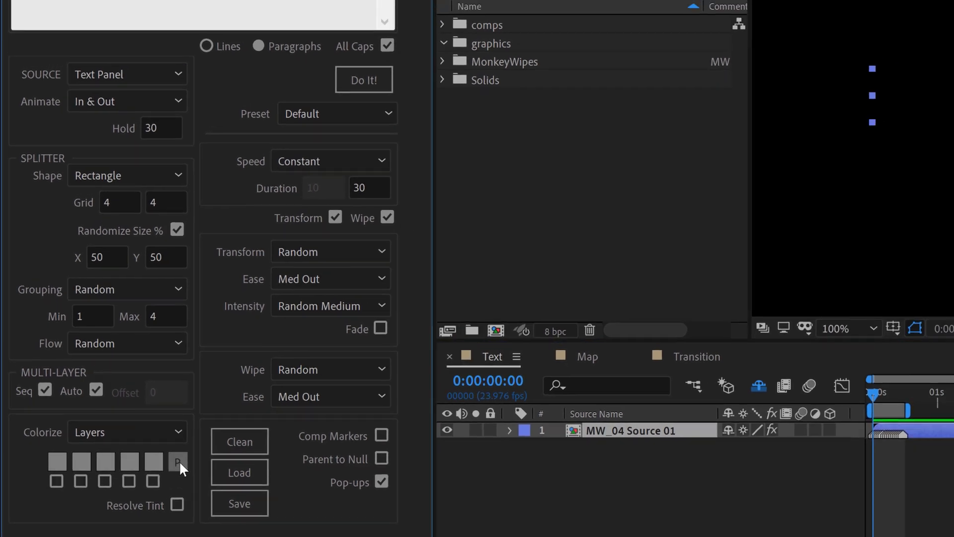
Look over the preset color palettes without choosing one
{"action": "left_click", "coordinate": [192, 468]}
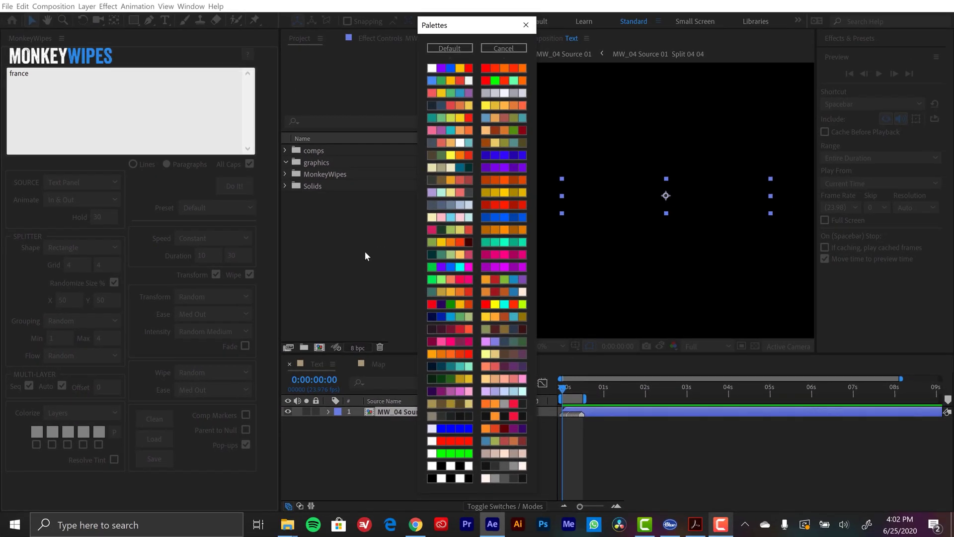
{"action": "left_click", "coordinate": [496, 46]}
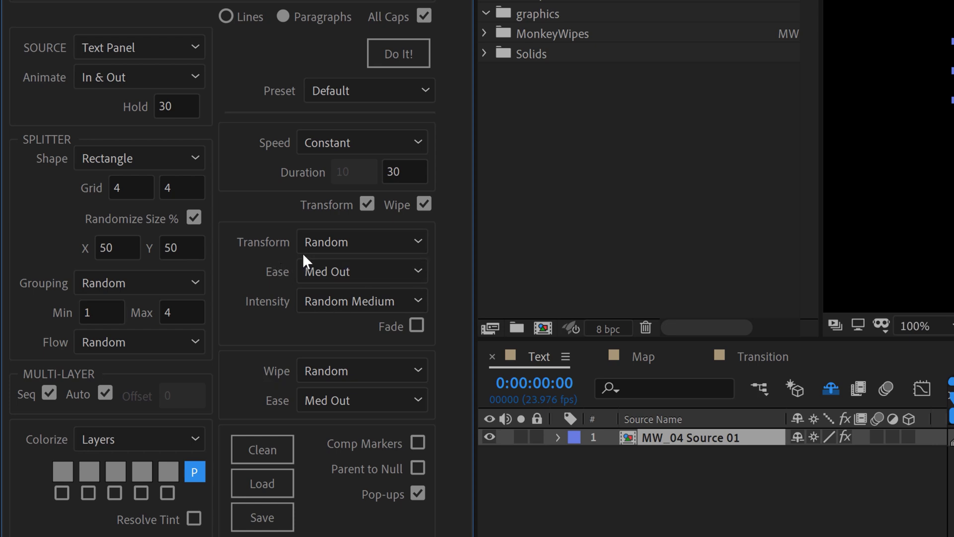
Look over the available Transform types and the Colorize modes, keeping Random and Layers selected
{"action": "left_click", "coordinate": [418, 243]}
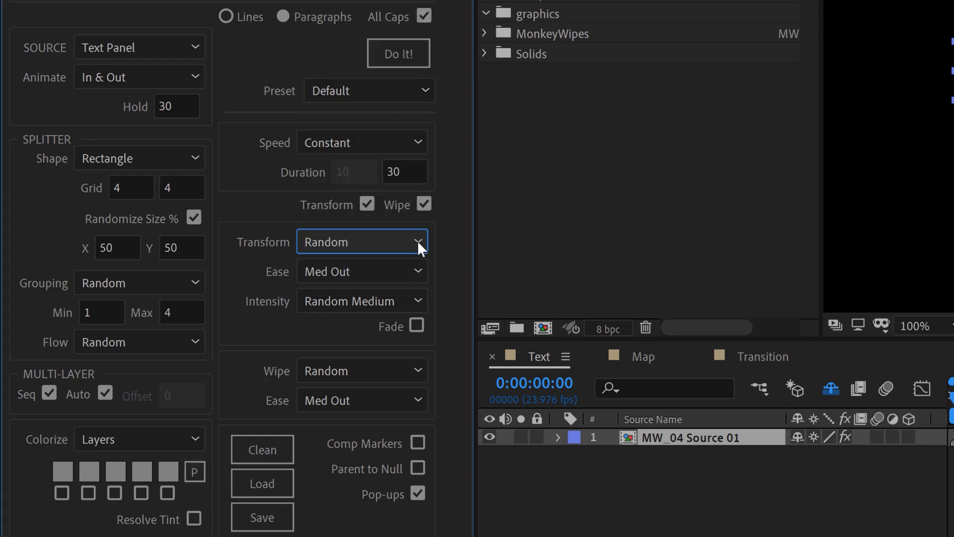
{"action": "left_click_drag", "start_coordinate": [423, 456], "coordinate": [424, 279]}
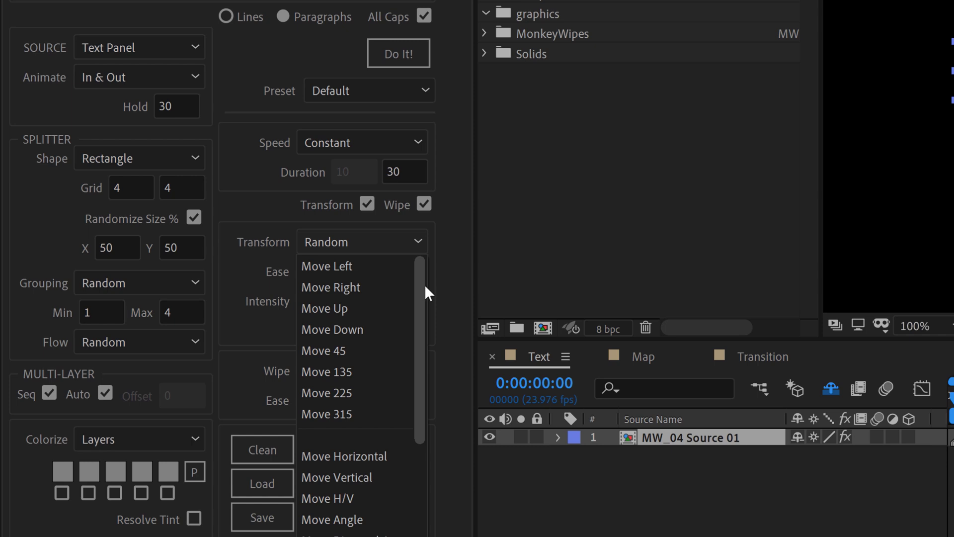
{"action": "mouse_move", "coordinate": [420, 285]}
{"action": "left_mouse_down"}
{"action": "mouse_move", "coordinate": [422, 434]}
{"action": "mouse_move", "coordinate": [424, 285]}
{"action": "left_mouse_up"}
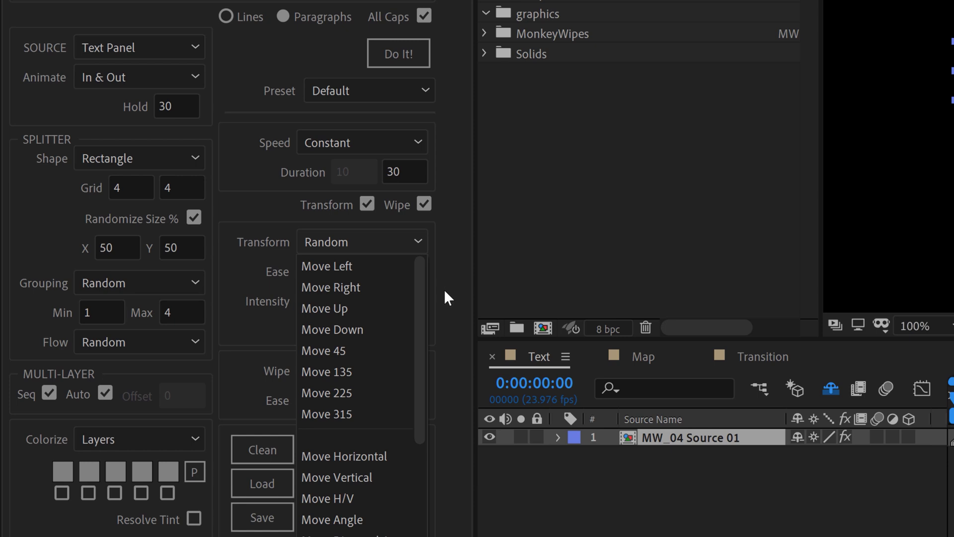
{"action": "left_click", "coordinate": [443, 276]}
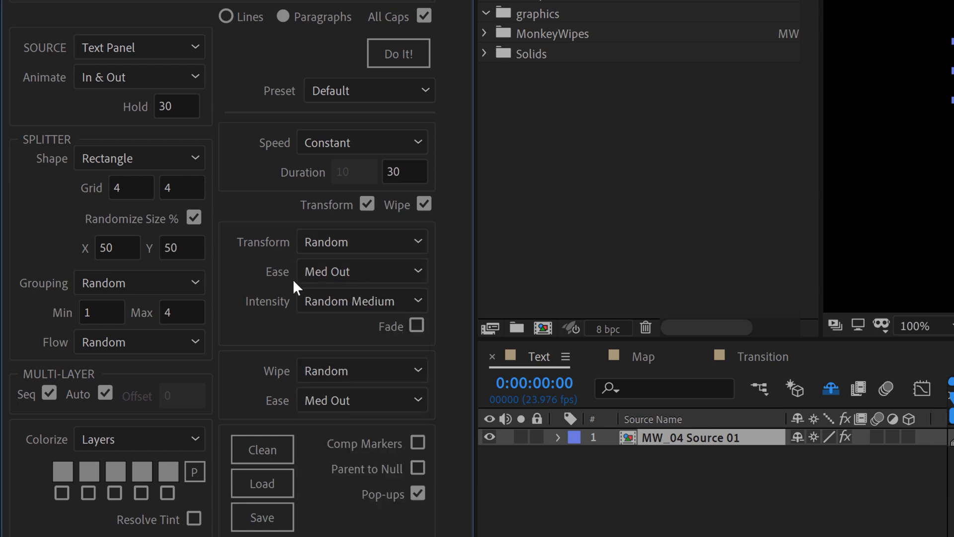
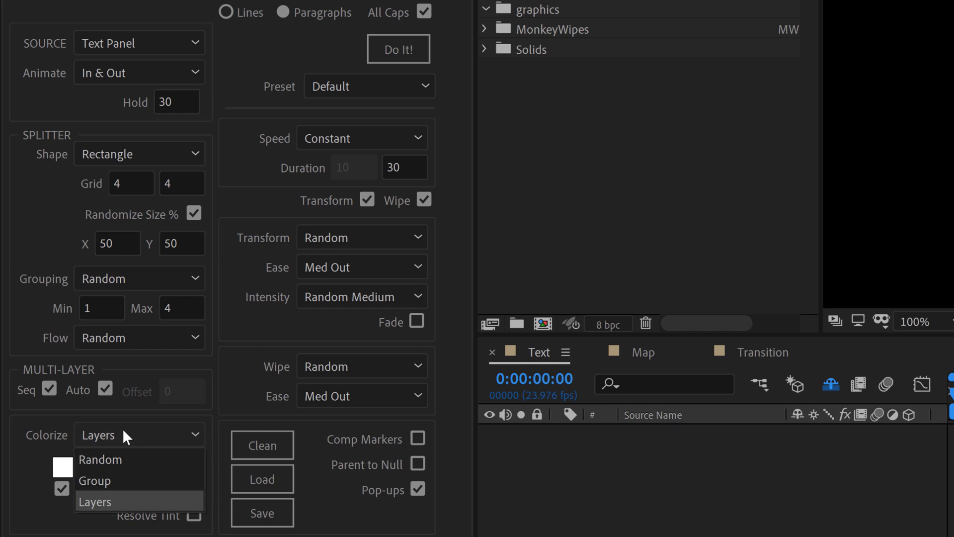
{"action": "left_click", "coordinate": [31, 466]}
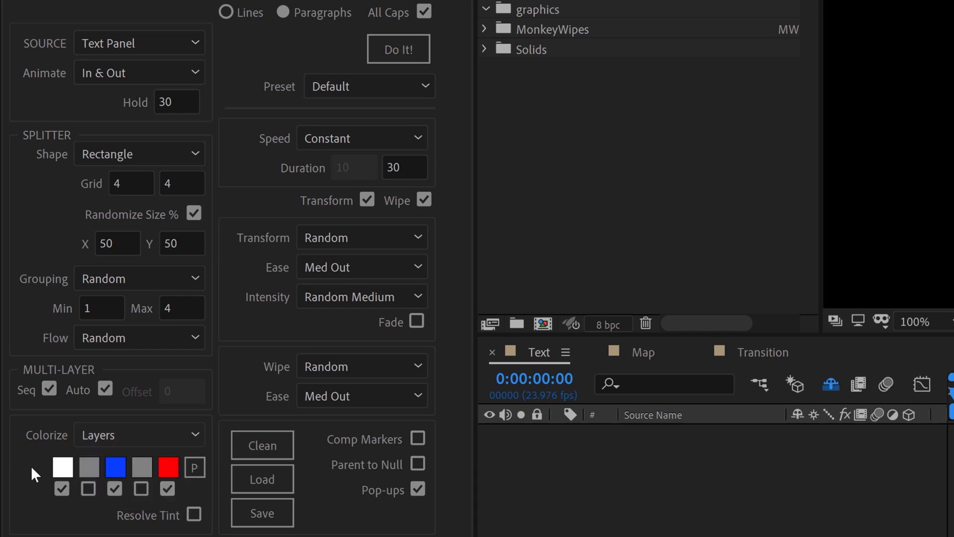
{"action": "left_click", "coordinate": [109, 435]}
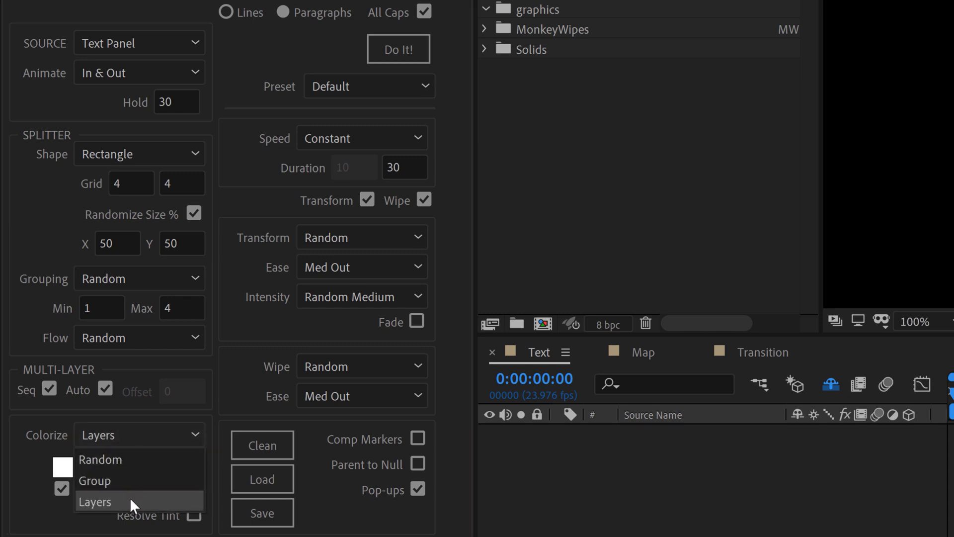
{"action": "left_click", "coordinate": [29, 465]}
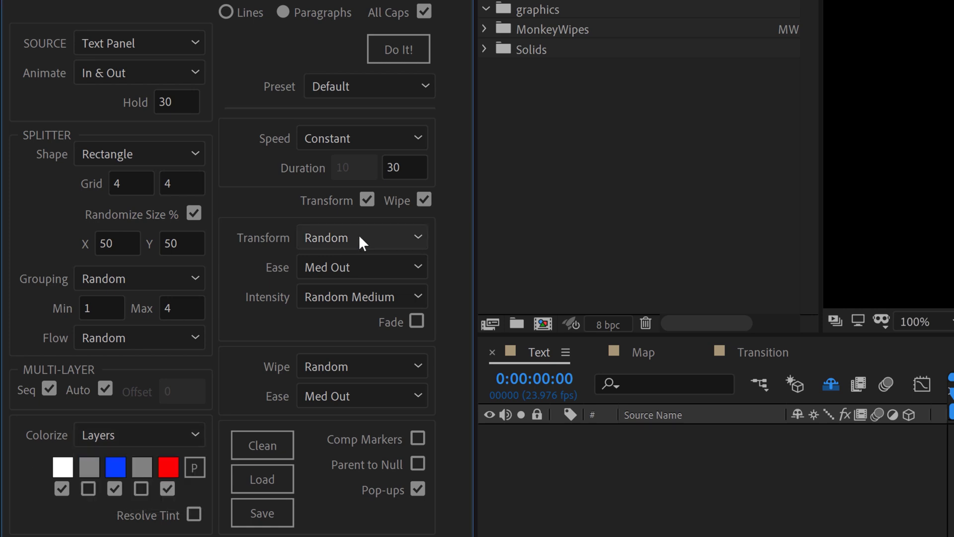
Build a text animation from "france is cool" as one paragraph with the white, blue and red colors and preview it
{"action": "left_click", "coordinate": [396, 51]}
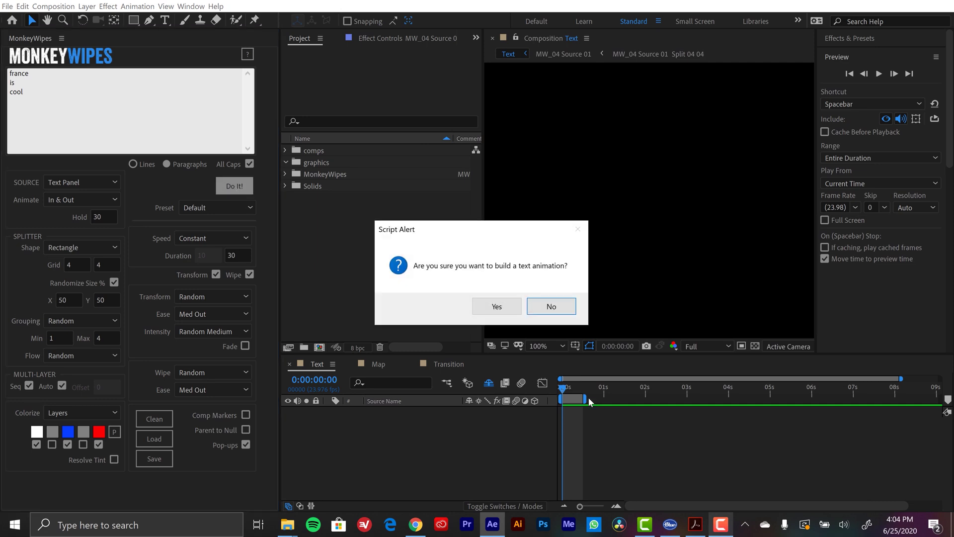
{"action": "key", "text": "y"}
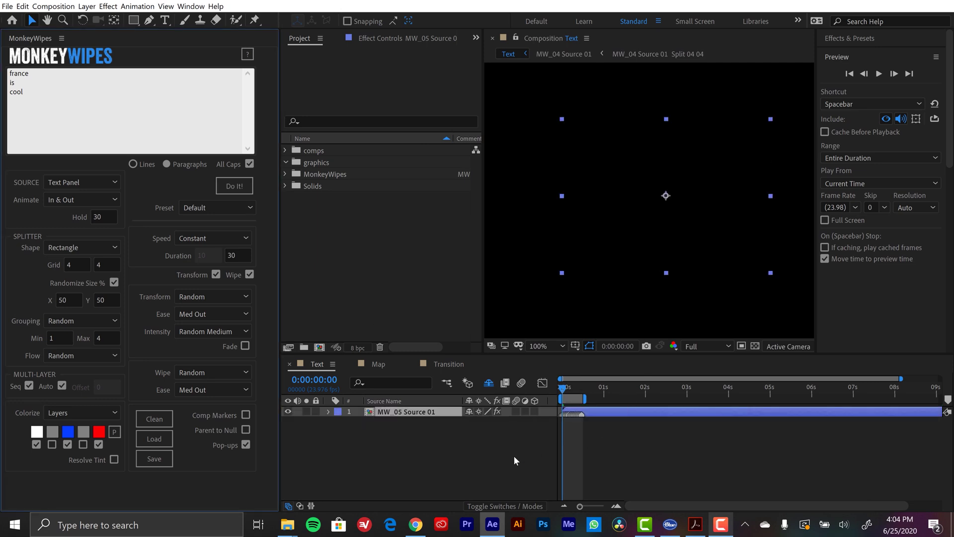
{"action": "left_click", "coordinate": [514, 456]}
{"action": "key", "text": "space"}
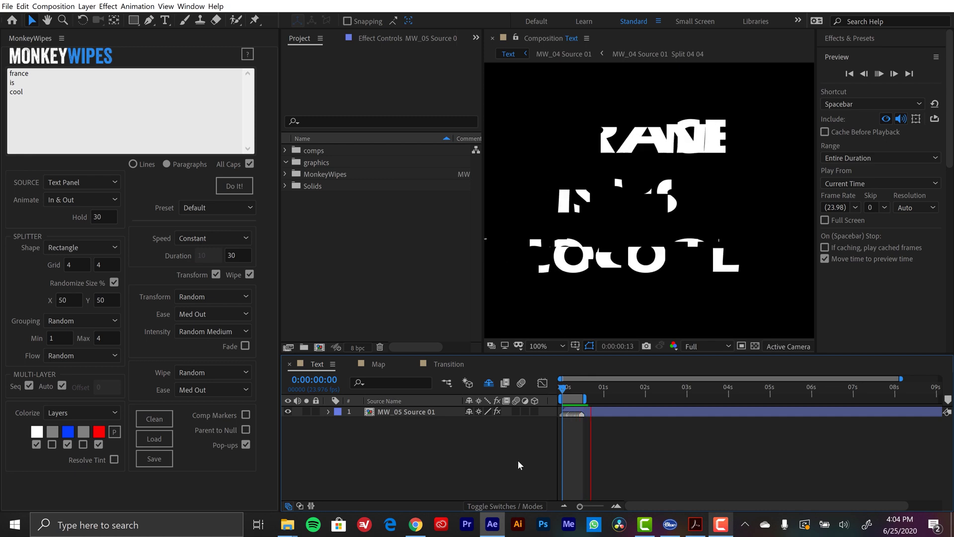
{"action": "key", "text": "space"}
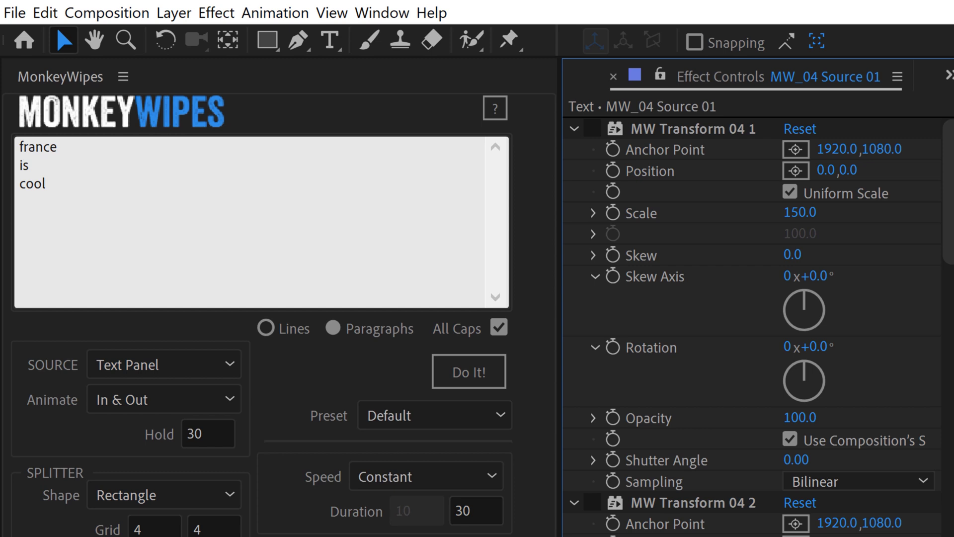
Set the text to split by Lines, build the "france is cool" text animation, and preview it
{"action": "left_click", "coordinate": [266, 328]}
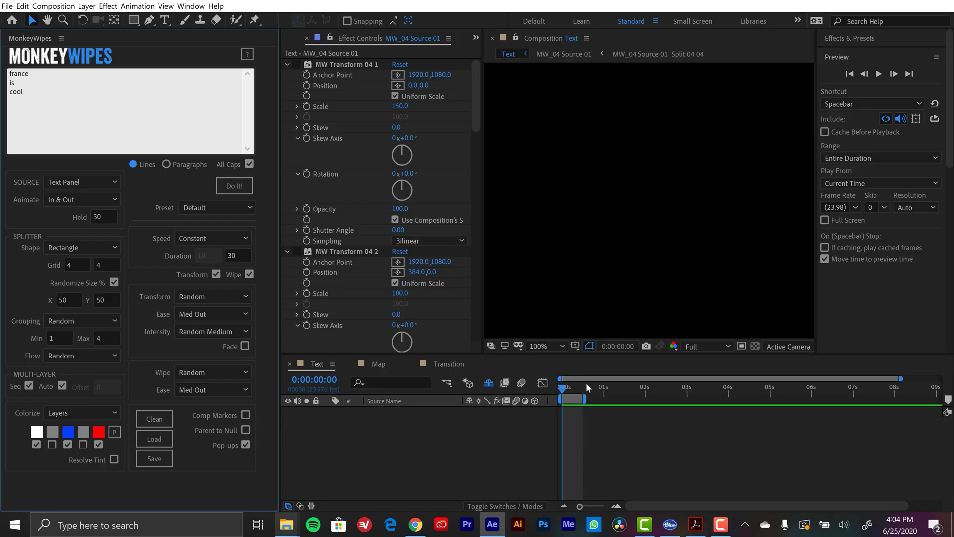
{"action": "left_click", "coordinate": [234, 186]}
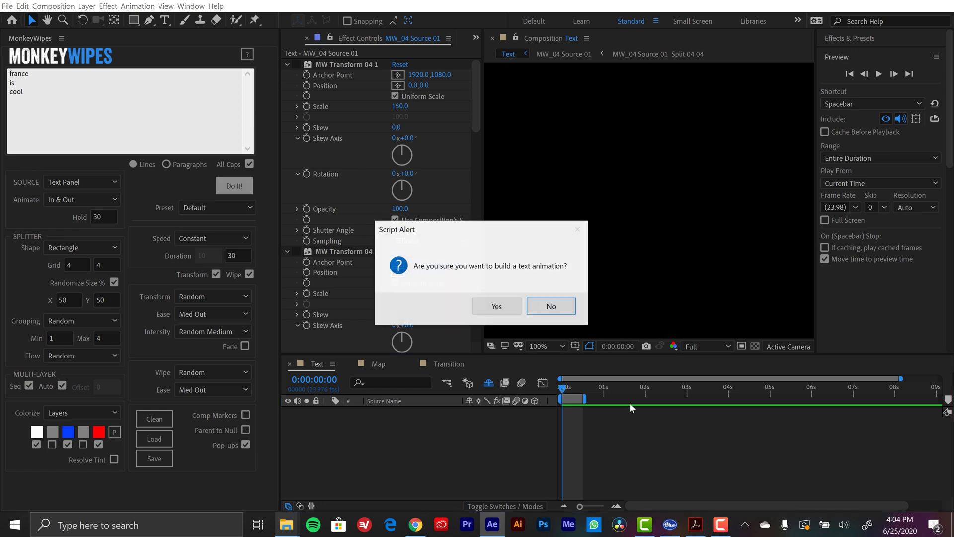
{"action": "left_click", "coordinate": [551, 306]}
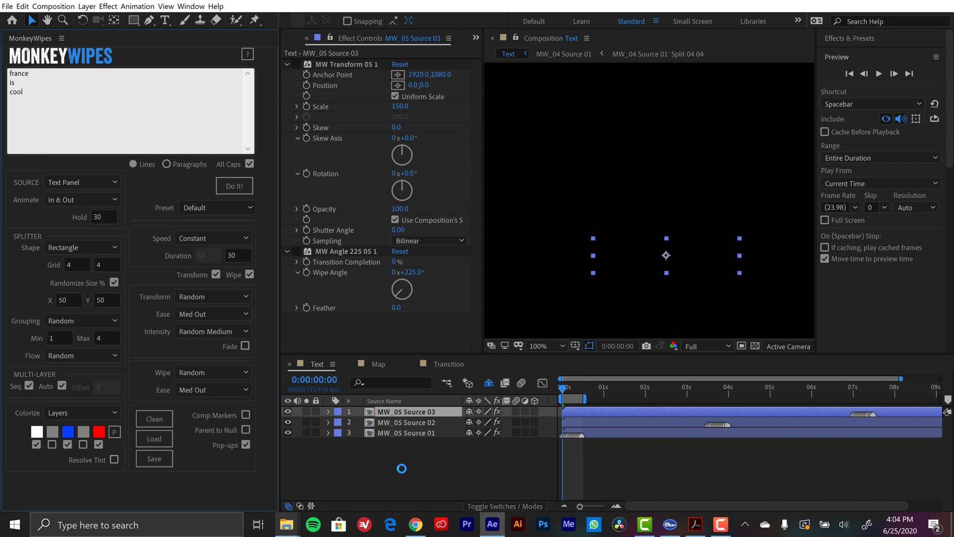
{"action": "key", "text": "space"}
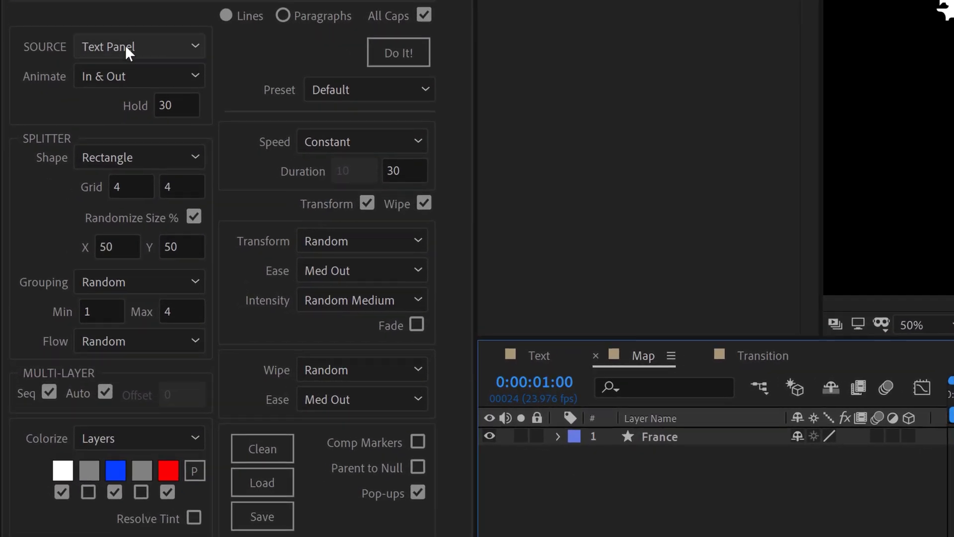
Browse the preset list in the Map composition and load the Accordian preset
{"action": "left_click", "coordinate": [343, 91]}
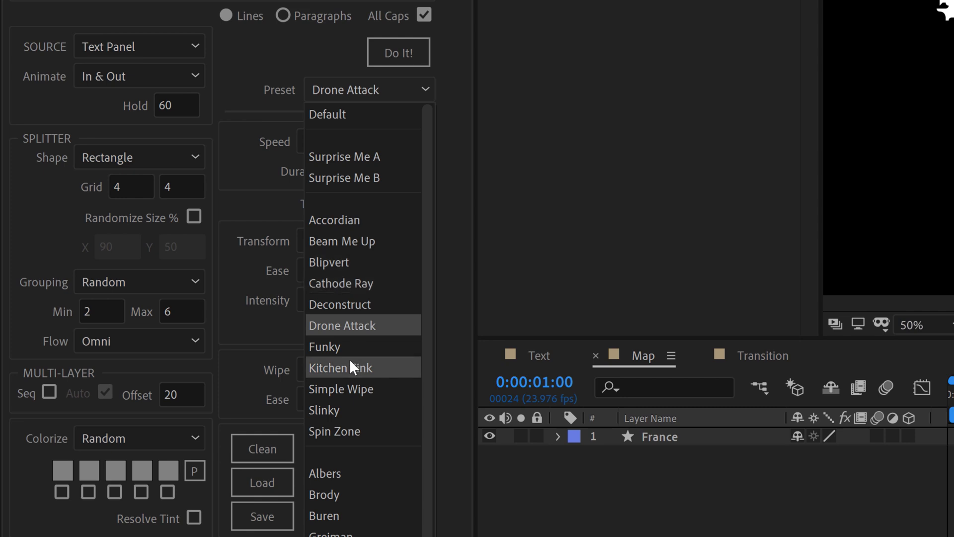
{"action": "scroll", "coordinate": [389, 216], "scroll_direction": "down", "scroll_amount": 3}
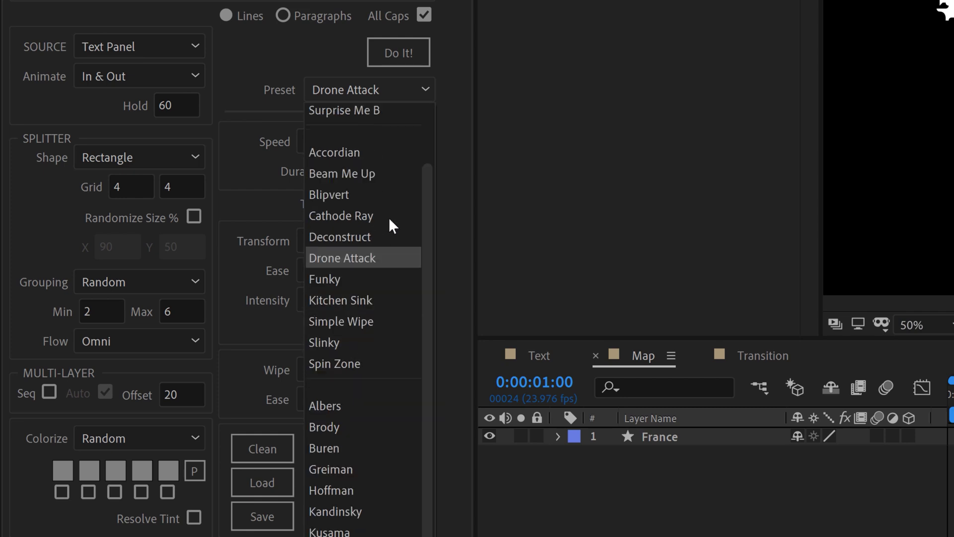
{"action": "scroll", "coordinate": [357, 374], "scroll_direction": "up", "scroll_amount": 3}
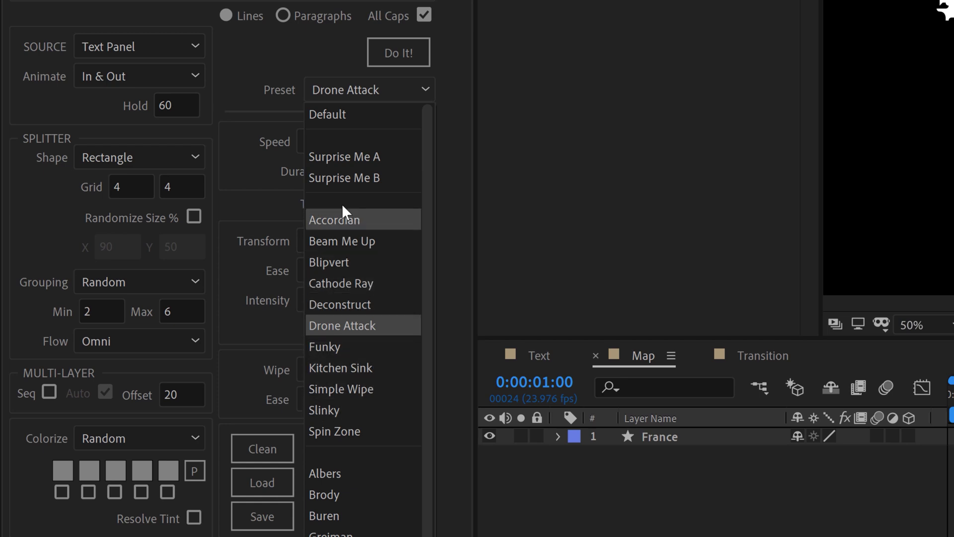
{"action": "left_click", "coordinate": [361, 218]}
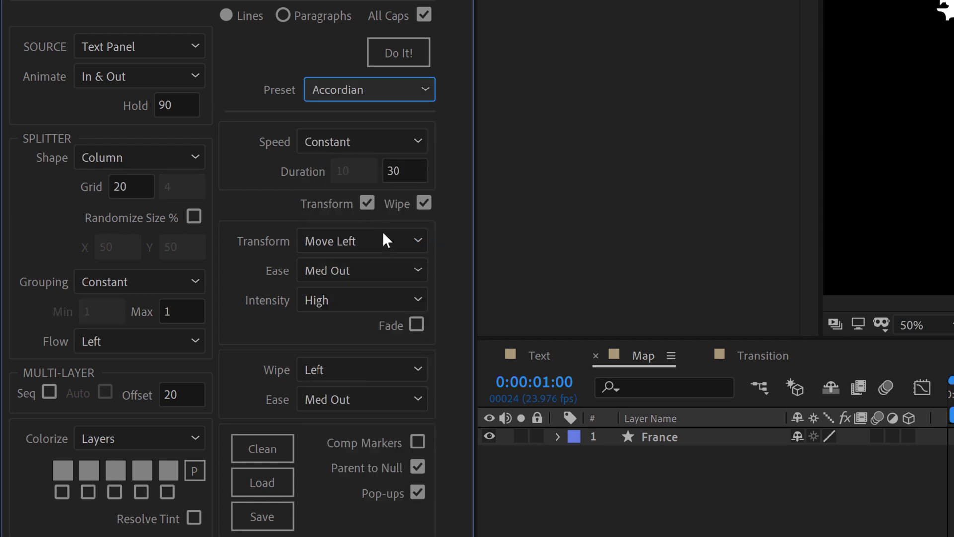
Set the source to Layers with the France layer selected, and set the column grid to 3
{"action": "left_click", "coordinate": [156, 45]}
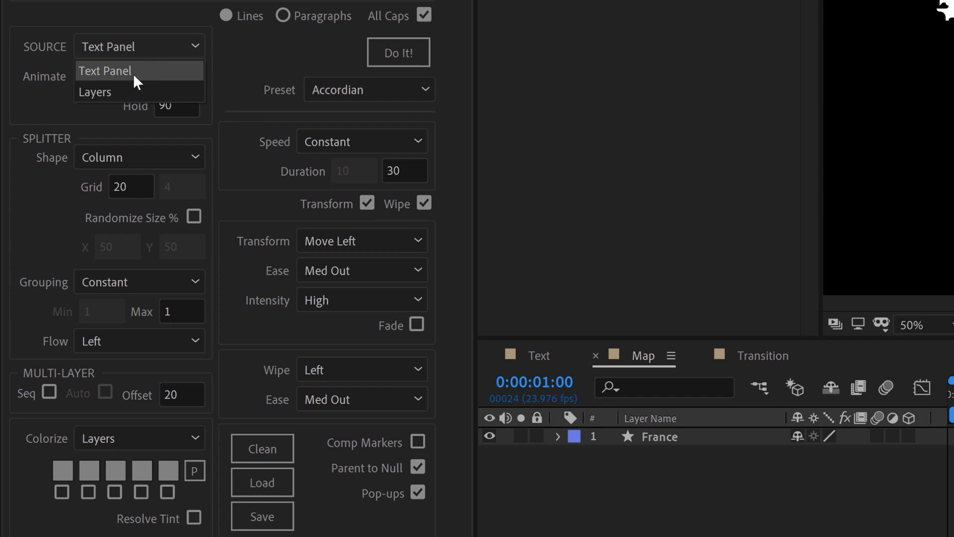
{"action": "left_click", "coordinate": [128, 91]}
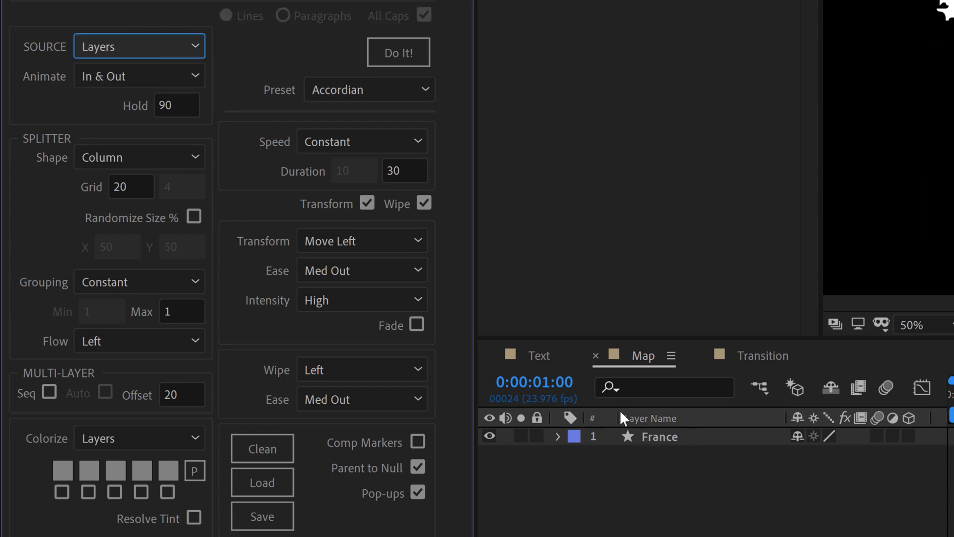
{"action": "left_click", "coordinate": [649, 431]}
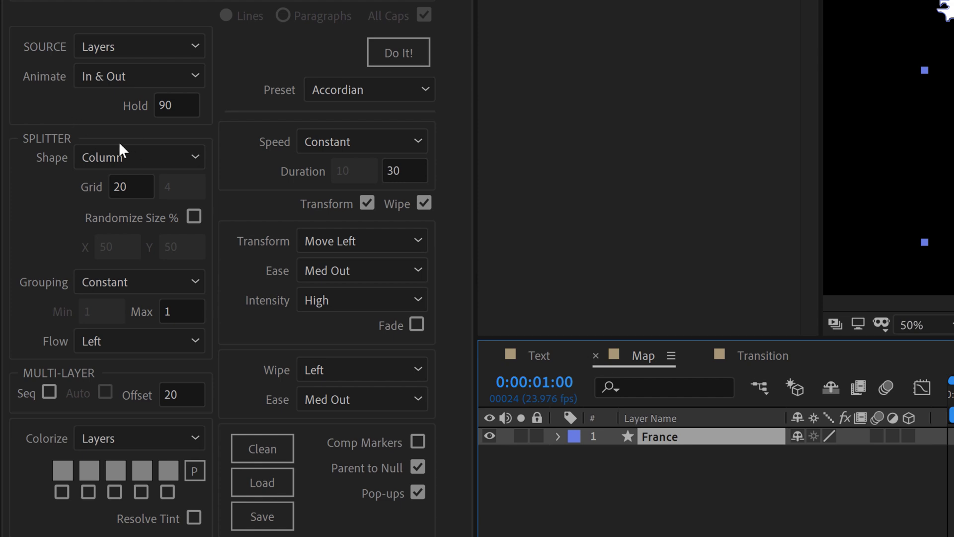
{"action": "left_click", "coordinate": [129, 186]}
{"action": "type", "text": "3"}
{"action": "key", "text": "Return"}
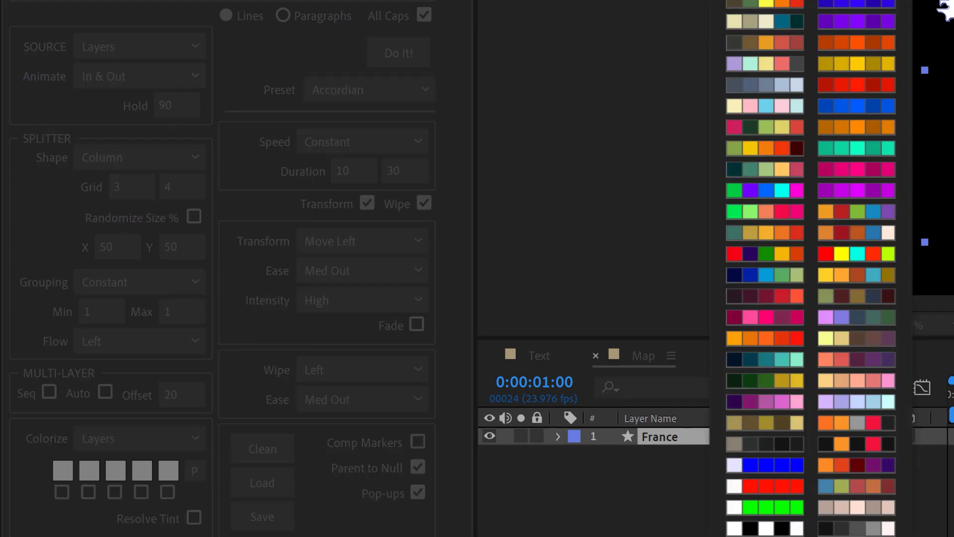
Set Colorize to Random with purple as the second swatch color, and set the transform intensity to Low
{"action": "left_click", "coordinate": [774, 213]}
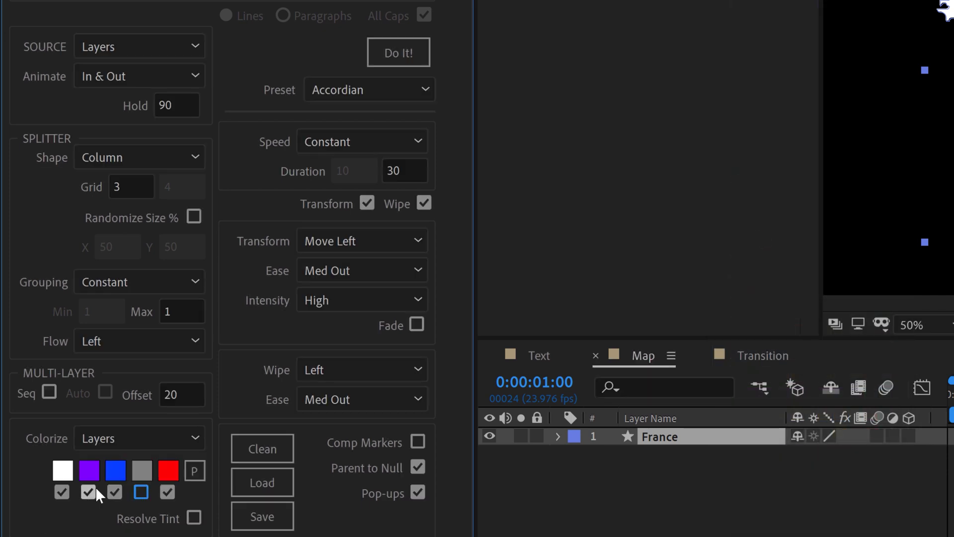
{"action": "left_click", "coordinate": [142, 434]}
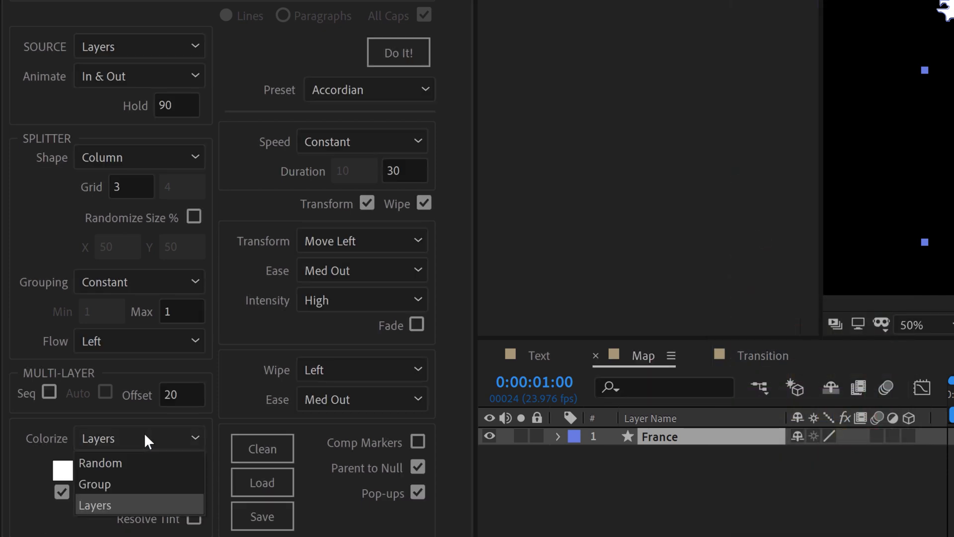
{"action": "left_click", "coordinate": [112, 464]}
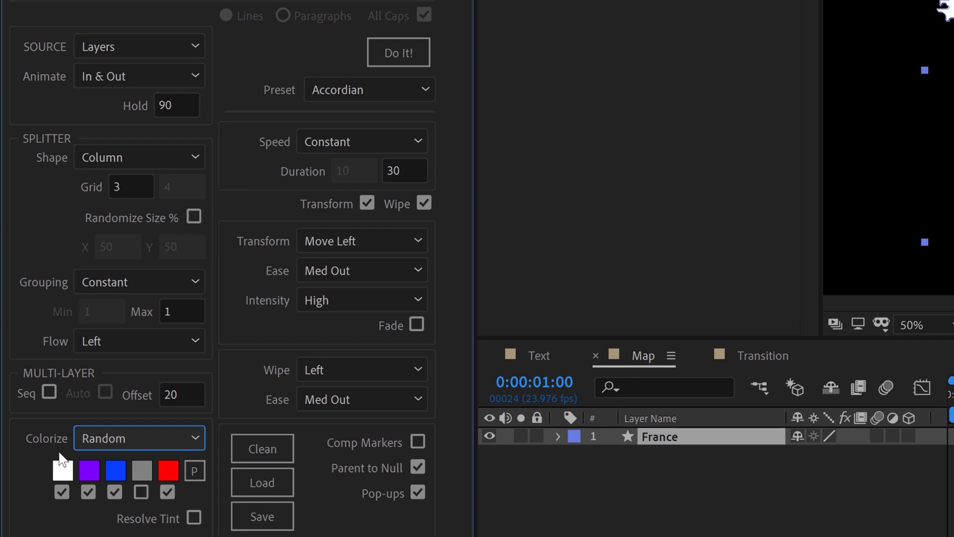
{"action": "left_click", "coordinate": [337, 300]}
{"action": "key", "text": "Escape"}
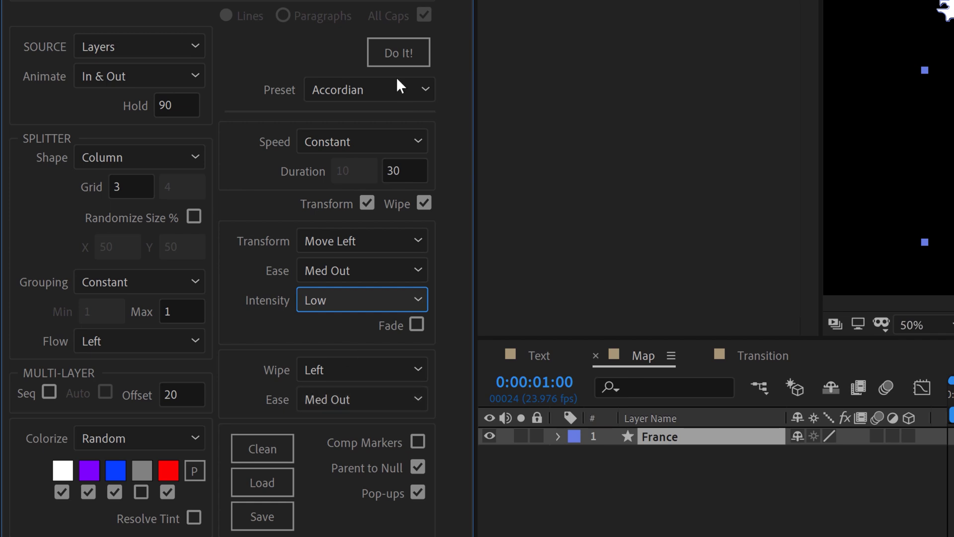
Try the three-column left wipe on the France layer with a preview from the first frame, and undo it
{"action": "left_click", "coordinate": [386, 53]}
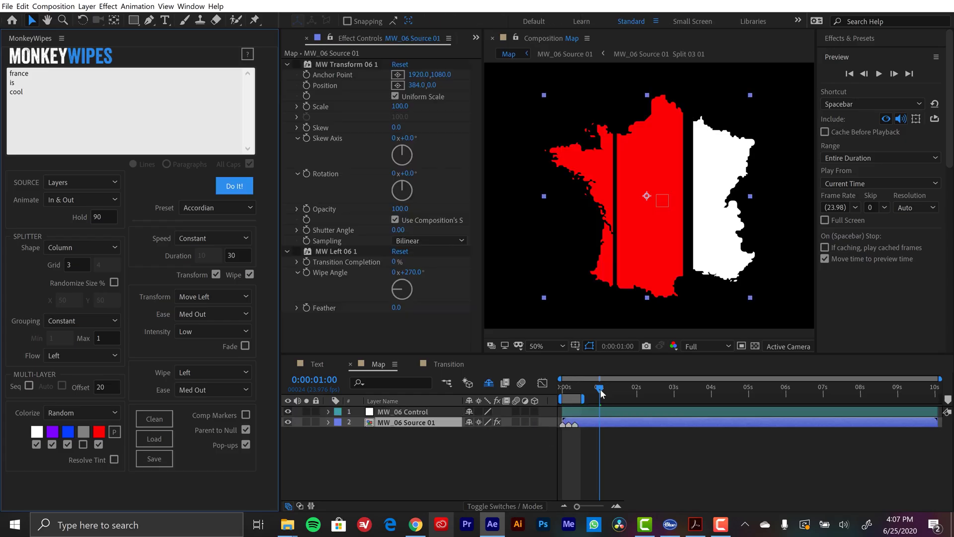
{"action": "left_click_drag", "start_coordinate": [602, 394], "coordinate": [562, 392]}
{"action": "key", "text": "space"}
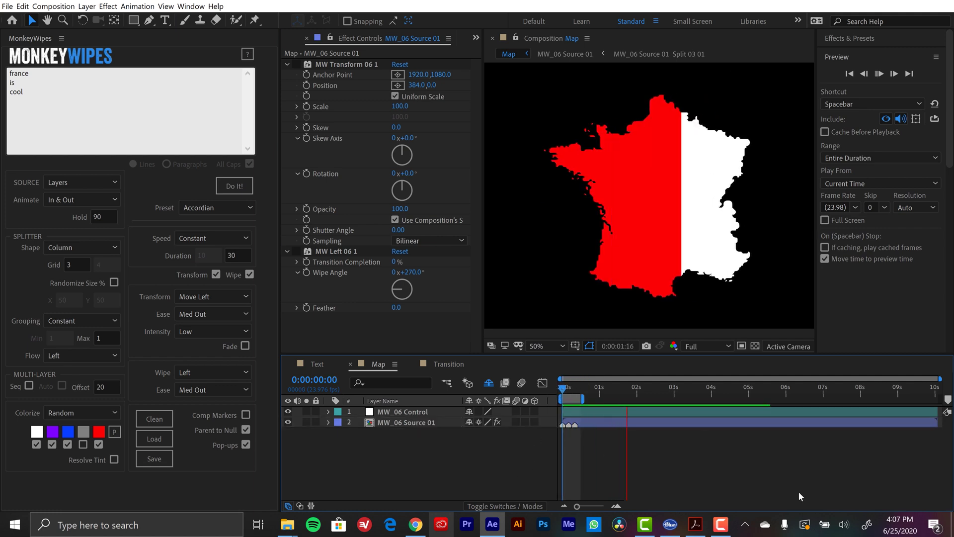
{"action": "key", "text": "ctrl+z"}
Set the wipe type to Circle
{"action": "left_click", "coordinate": [246, 373]}
{"action": "left_click_drag", "start_coordinate": [250, 400], "coordinate": [252, 443]}
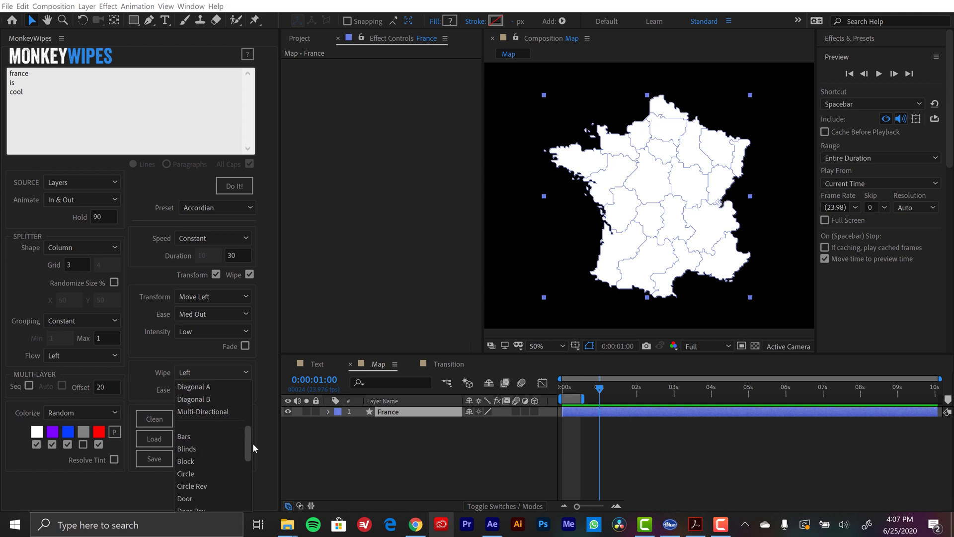
{"action": "left_click", "coordinate": [209, 457]}
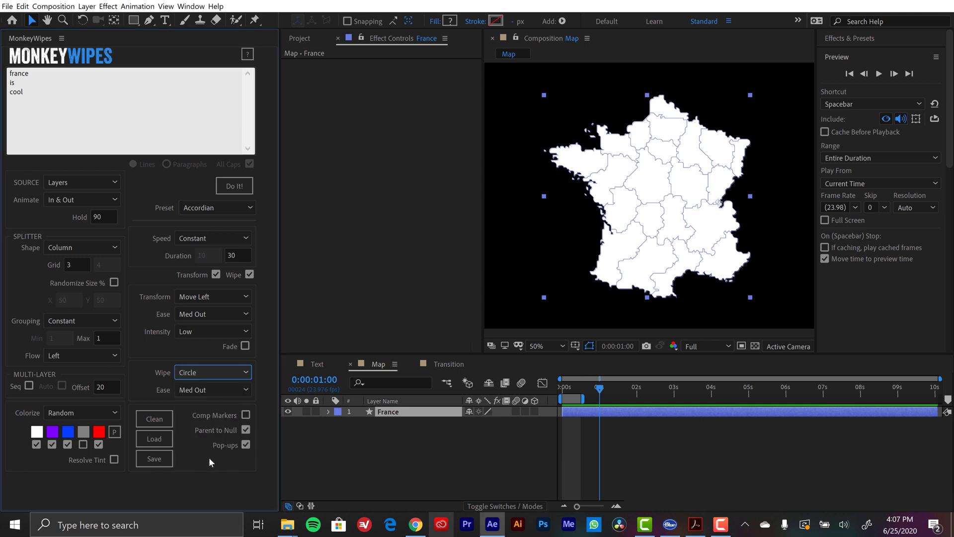
Shorten the Map composition's work area so it ends at about frame 8
{"action": "left_click", "coordinate": [580, 411]}
{"action": "key", "text": "Home"}
{"action": "key", "text": "="}
{"action": "key", "text": "="}
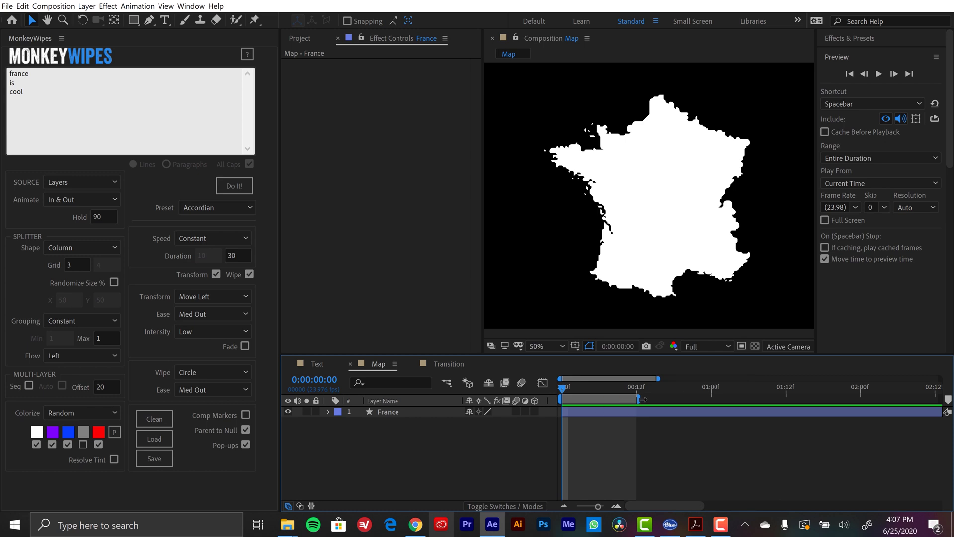
{"action": "left_click_drag", "start_coordinate": [638, 397], "coordinate": [612, 398]}
{"action": "key", "text": "-"}
{"action": "key", "text": "-"}
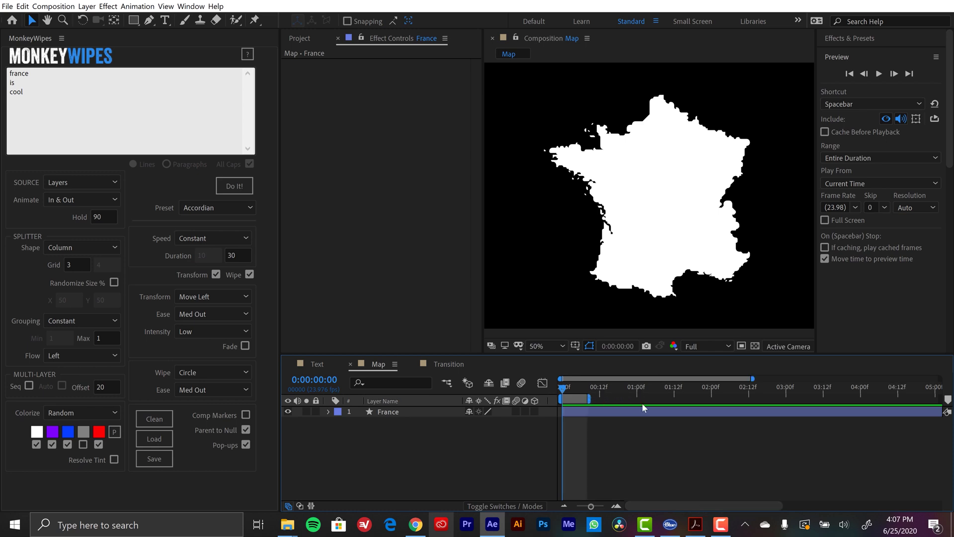
Generate the three-column Circle wipe on the France layer and preview it, stopping at frame 14
{"action": "left_click", "coordinate": [232, 186]}
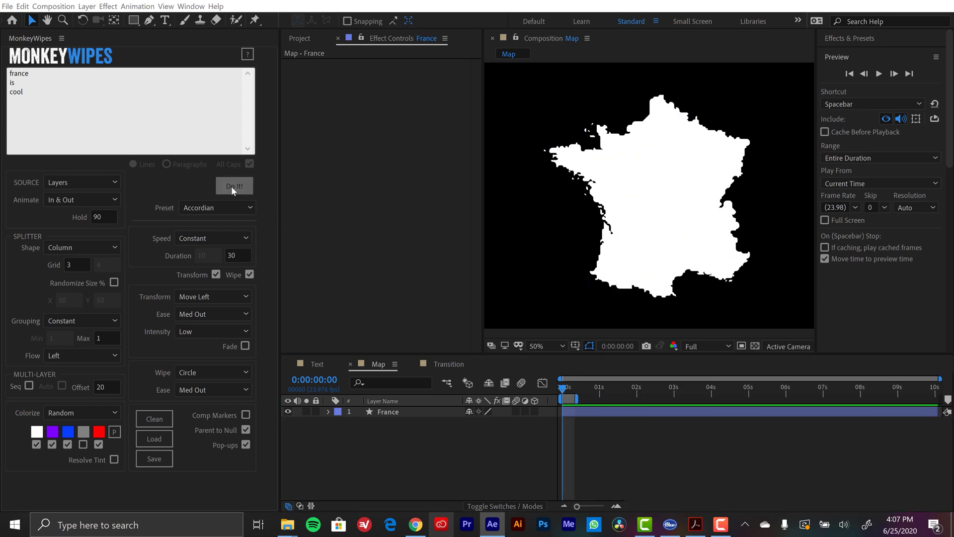
{"action": "left_click", "coordinate": [503, 305]}
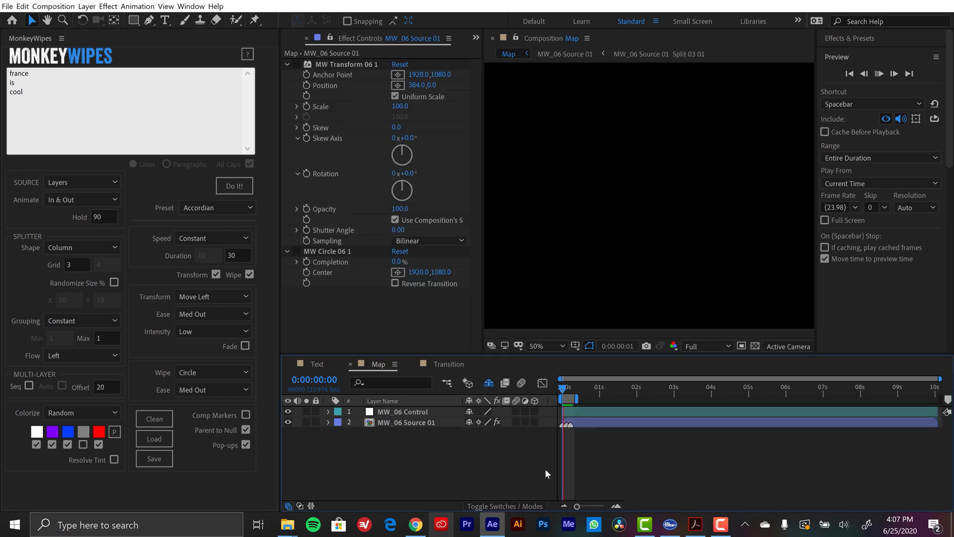
{"action": "key", "text": "space"}
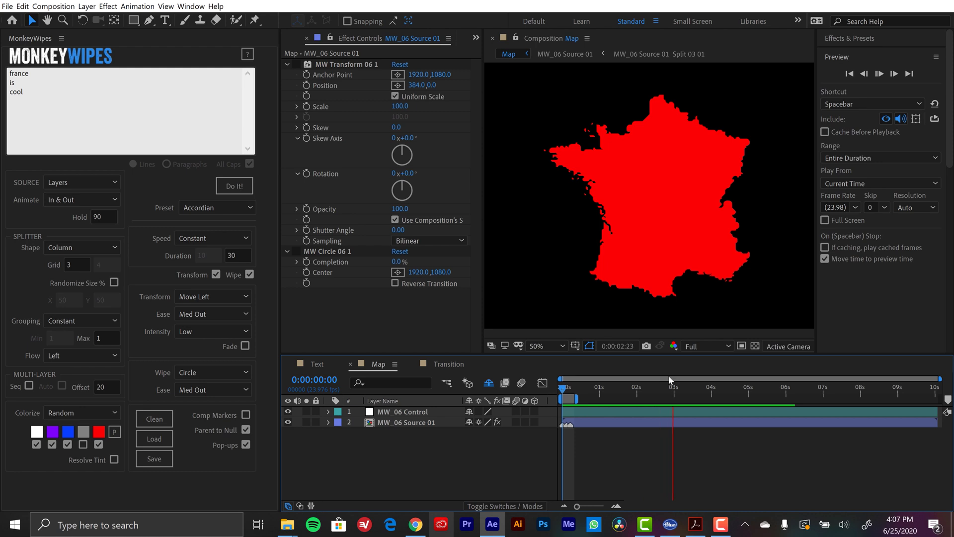
{"action": "left_click_drag", "start_coordinate": [596, 397], "coordinate": [583, 390]}
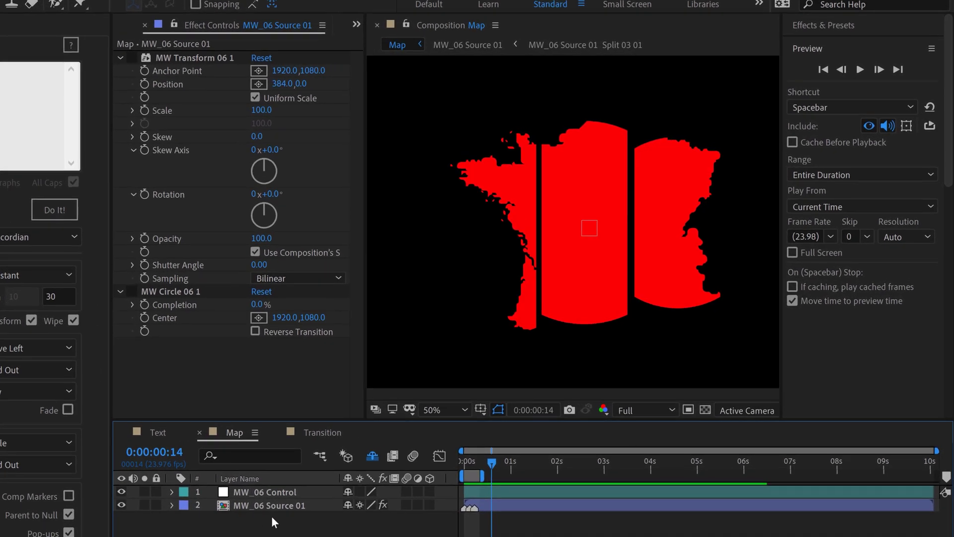
Recolor the France fill in the first column's split composition with the palette blue, and disable the purple swatch
{"action": "left_click", "coordinate": [348, 449]}
{"action": "double_click", "coordinate": [252, 505]}
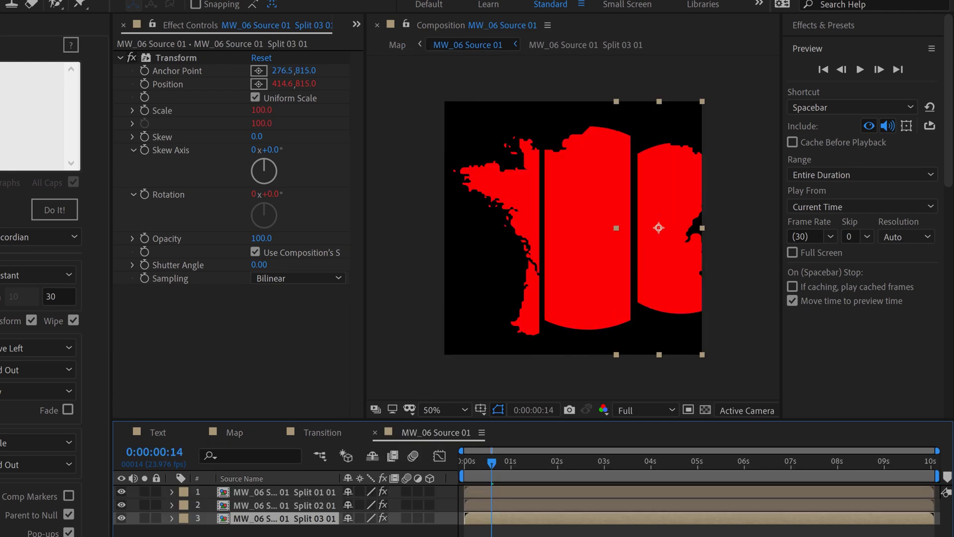
{"action": "double_click", "coordinate": [270, 491]}
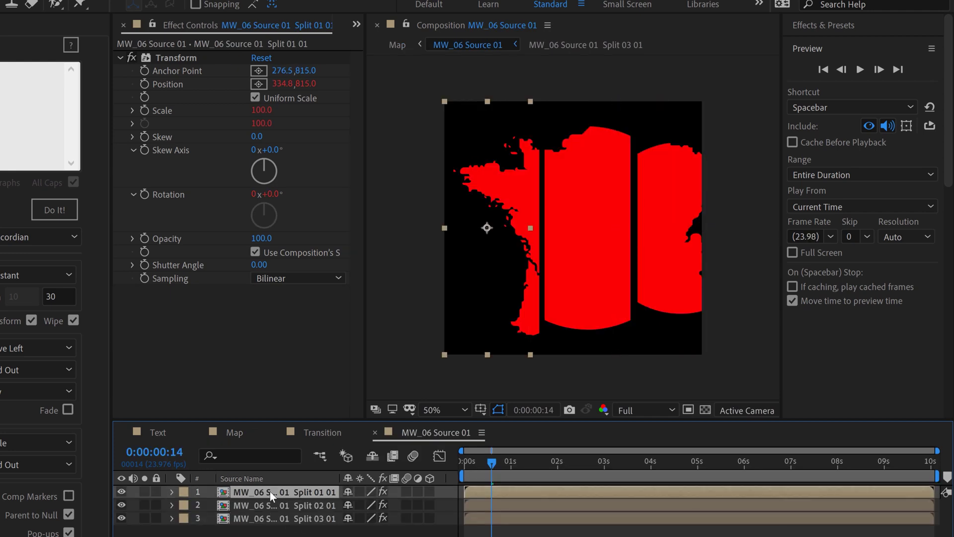
{"action": "left_click", "coordinate": [230, 507]}
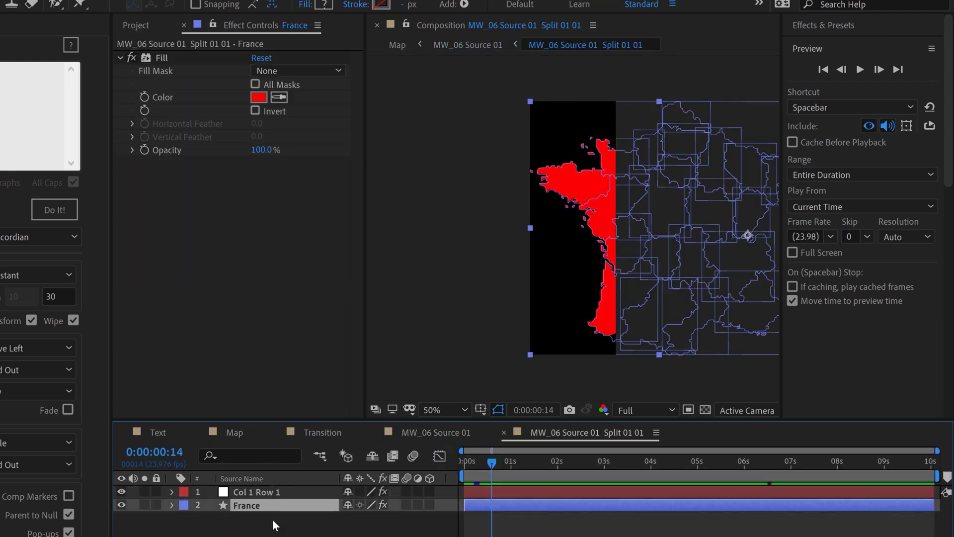
{"action": "left_click", "coordinate": [279, 97]}
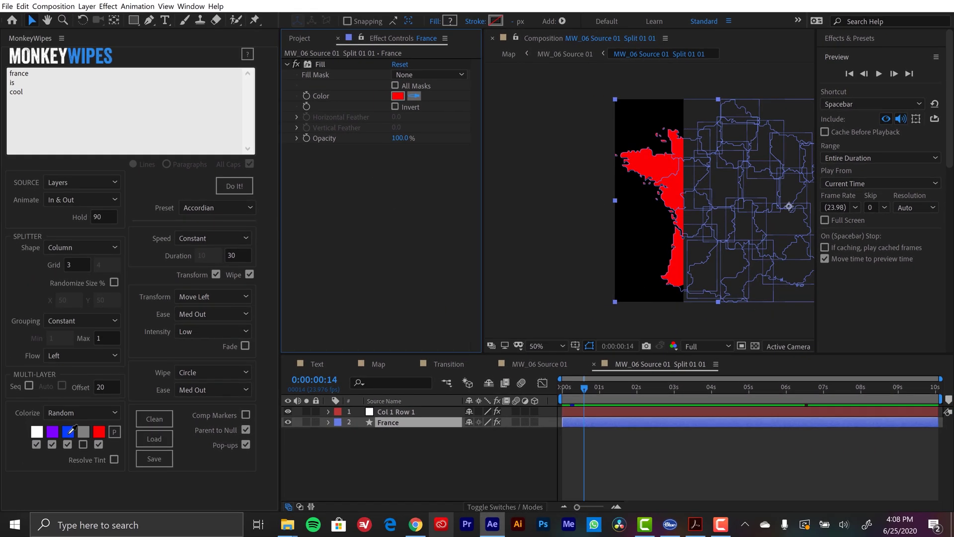
{"action": "left_click", "coordinate": [68, 431]}
{"action": "left_click", "coordinate": [52, 445]}
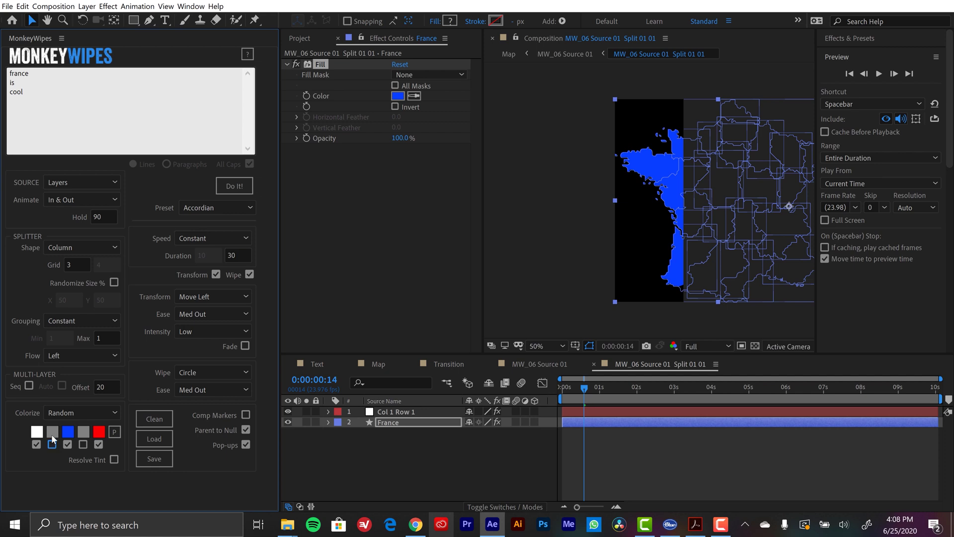
Recolor the France fill in the second column's split composition with the palette white
{"action": "left_click", "coordinate": [517, 362]}
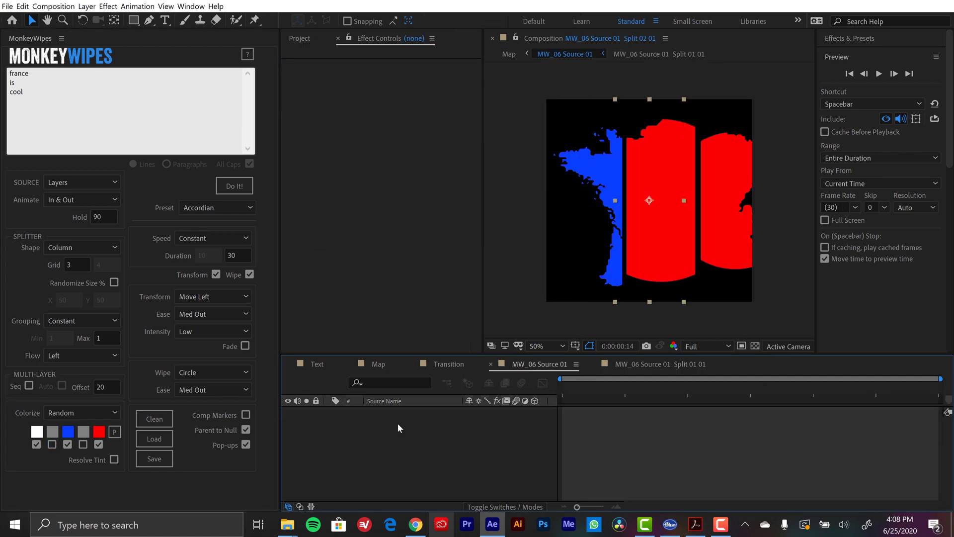
{"action": "left_click", "coordinate": [387, 422]}
{"action": "left_click", "coordinate": [414, 96]}
{"action": "left_click", "coordinate": [34, 430]}
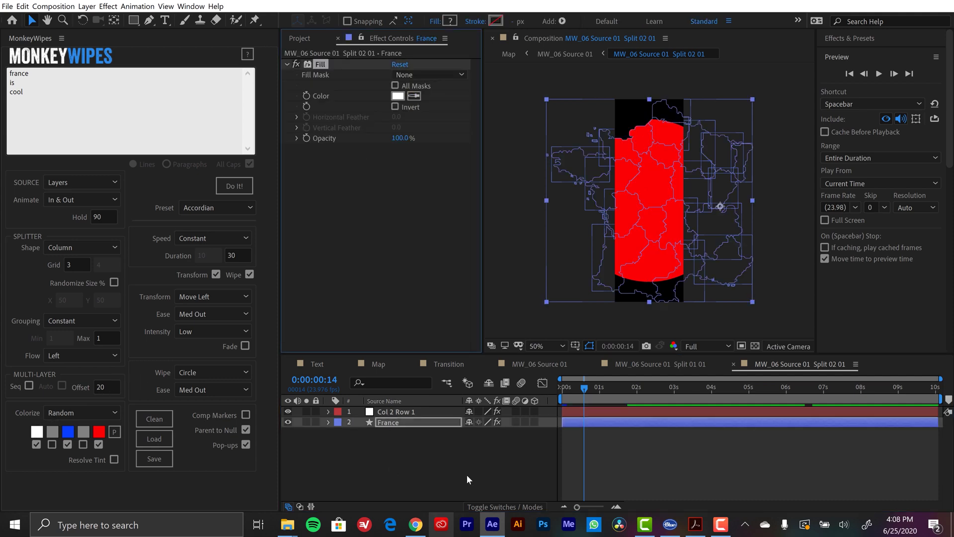
Return to the Map composition and preview the recolored wipe from the first frame
{"action": "left_click", "coordinate": [380, 364]}
{"action": "left_click", "coordinate": [476, 462]}
{"action": "left_click_drag", "start_coordinate": [593, 390], "coordinate": [529, 390]}
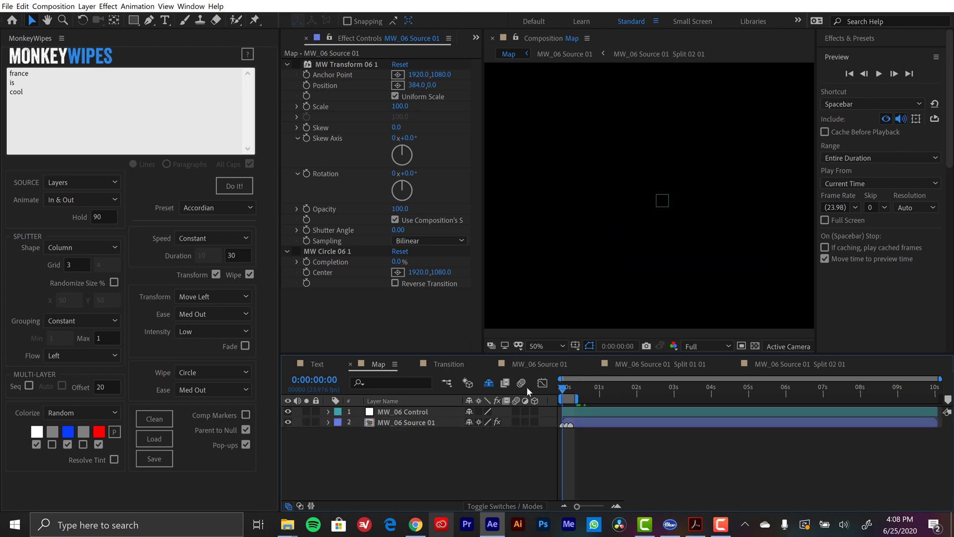
{"action": "key", "text": "space"}
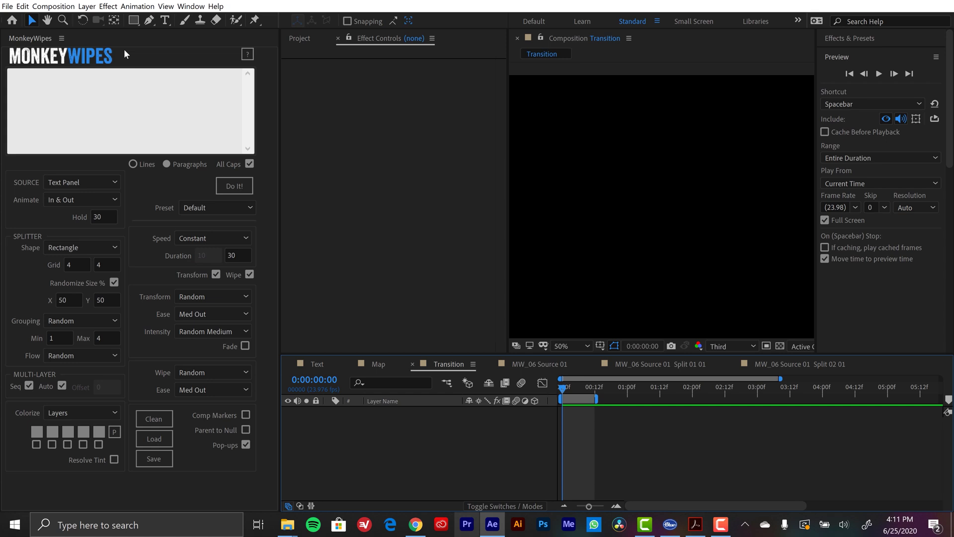
Create a white full-frame rectangle shape layer in the Transition composition and rename it Transition
{"action": "left_click", "coordinate": [133, 20]}
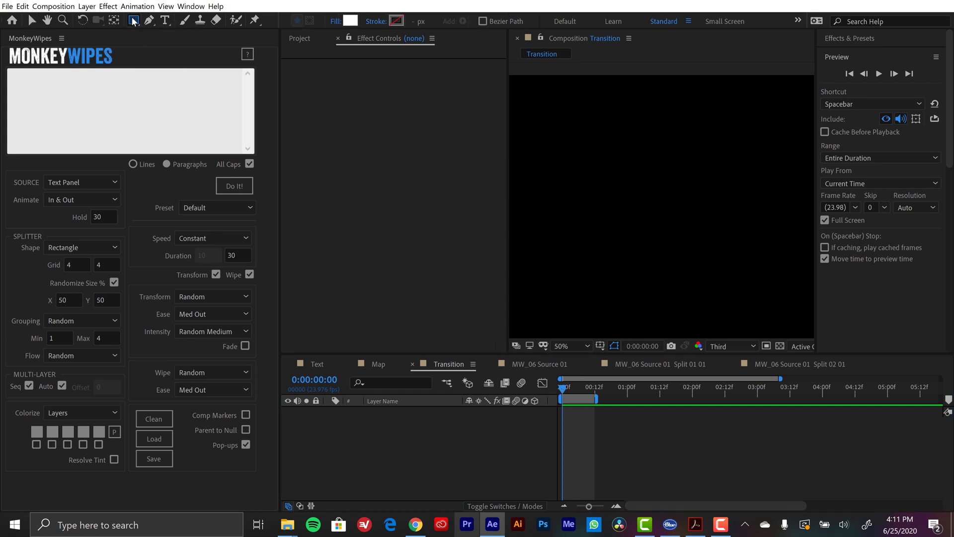
{"action": "double_click", "coordinate": [133, 20]}
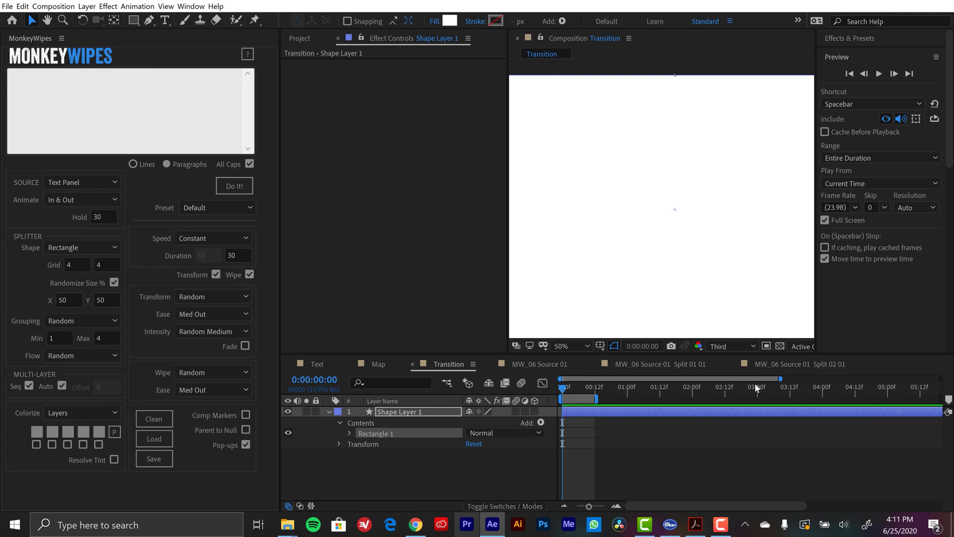
{"action": "left_click", "coordinate": [409, 411]}
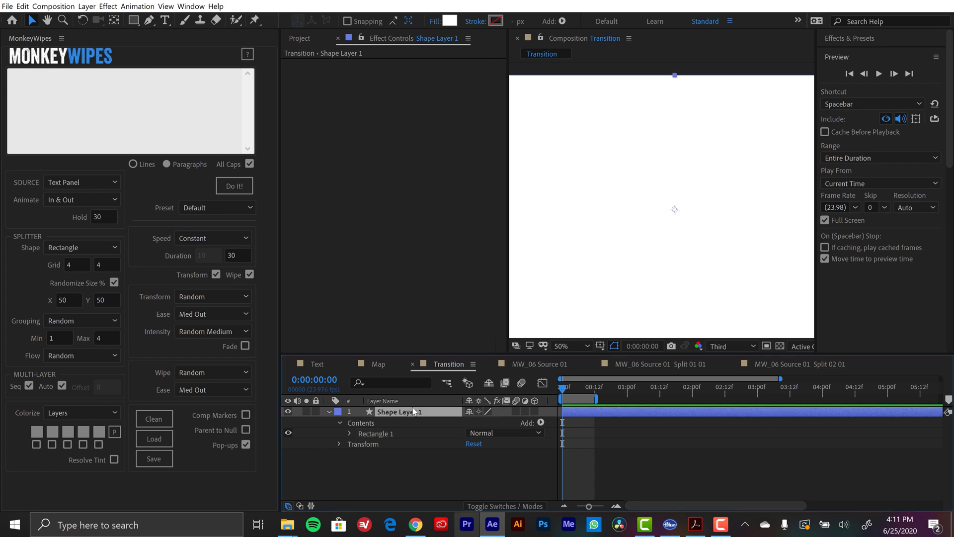
{"action": "type", "text": "Transition"}
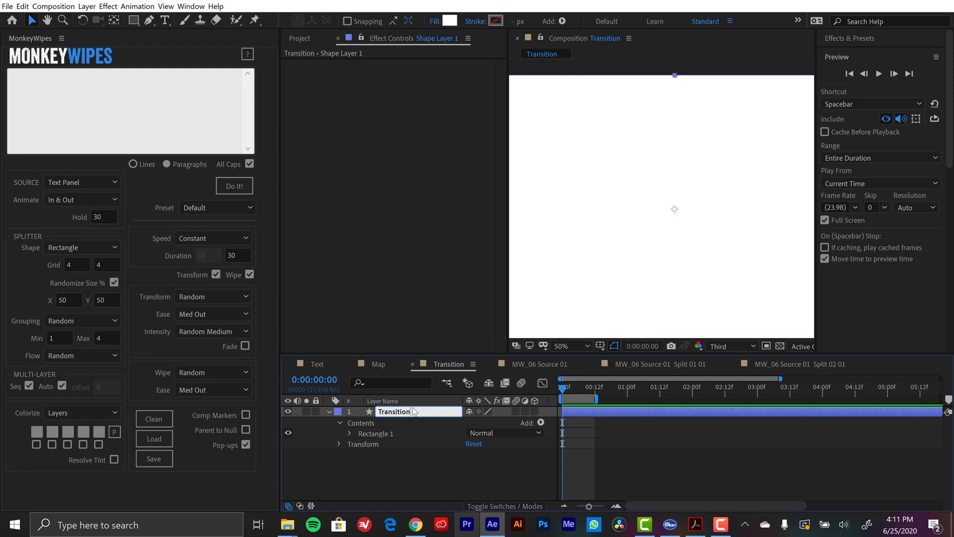
{"action": "key", "text": "Return"}
{"action": "left_click", "coordinate": [329, 412]}
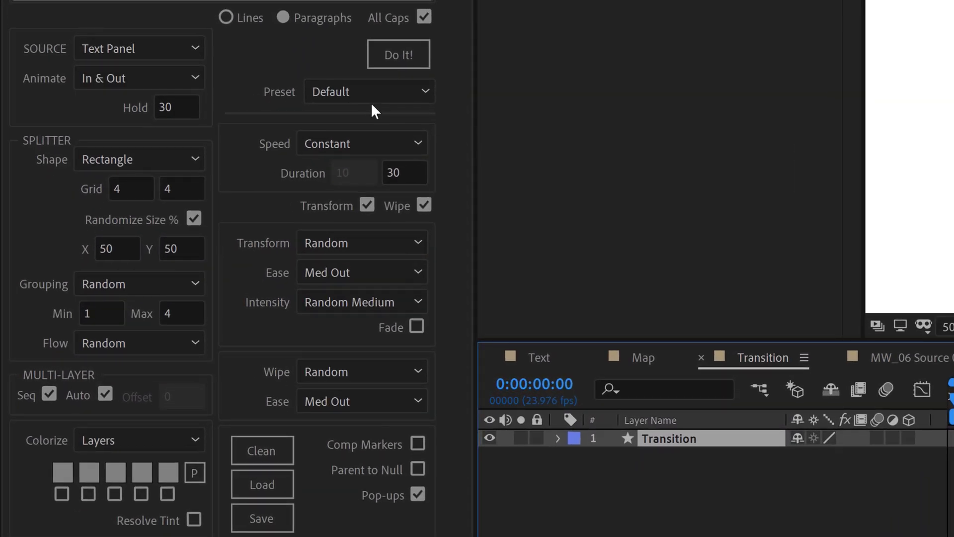
Load the Accordian preset and set the splitter shape to Row with a grid of 4
{"action": "left_click", "coordinate": [360, 96]}
{"action": "left_click", "coordinate": [343, 322]}
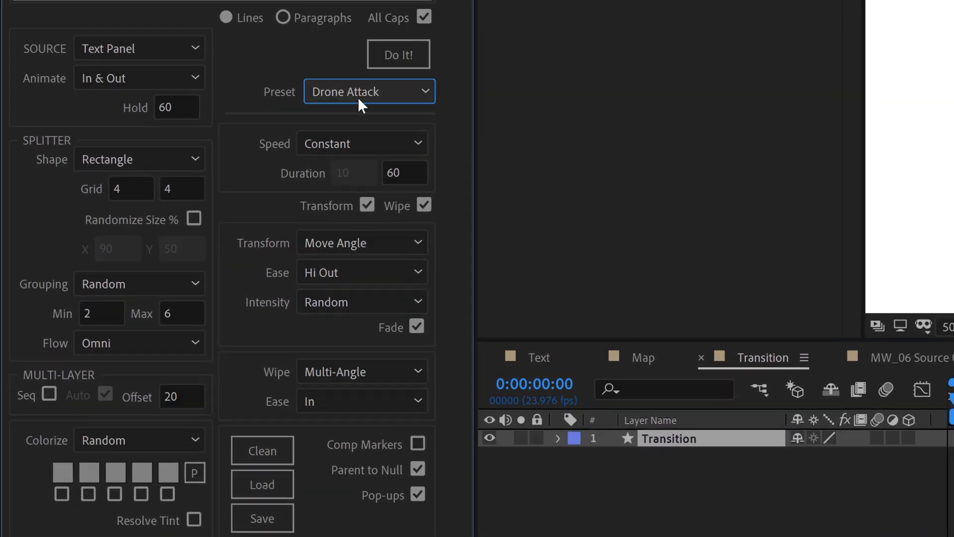
{"action": "left_click", "coordinate": [370, 95]}
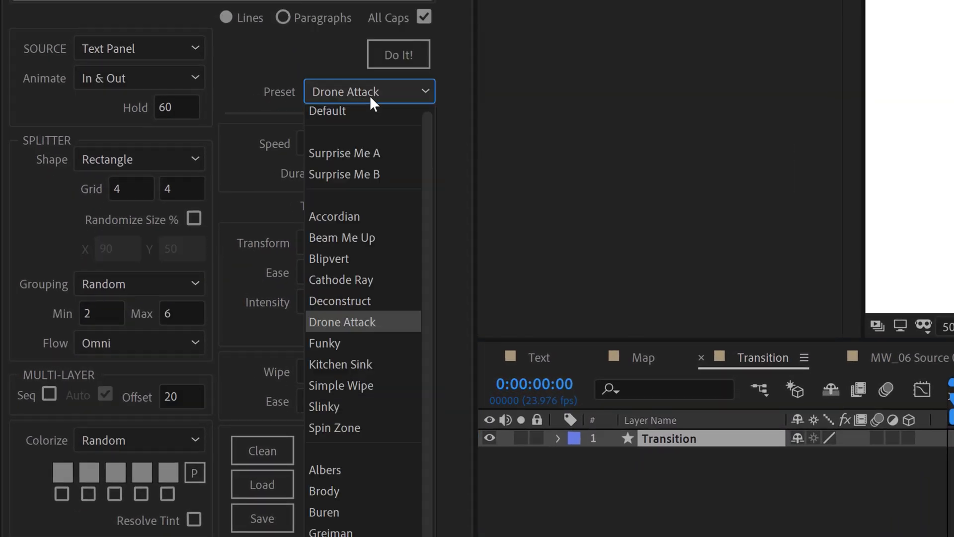
{"action": "left_click", "coordinate": [344, 221]}
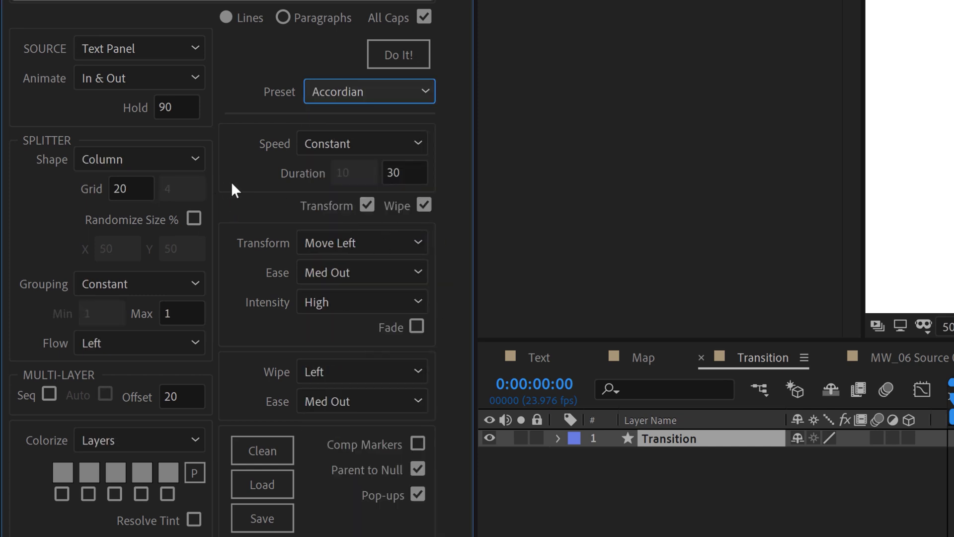
{"action": "left_click", "coordinate": [146, 163]}
{"action": "left_click", "coordinate": [112, 199]}
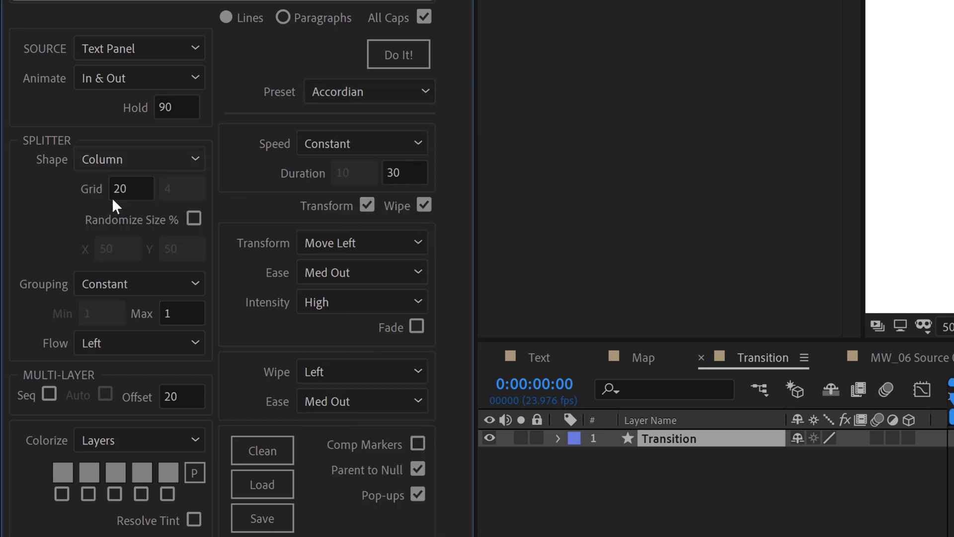
{"action": "double_click", "coordinate": [184, 188]}
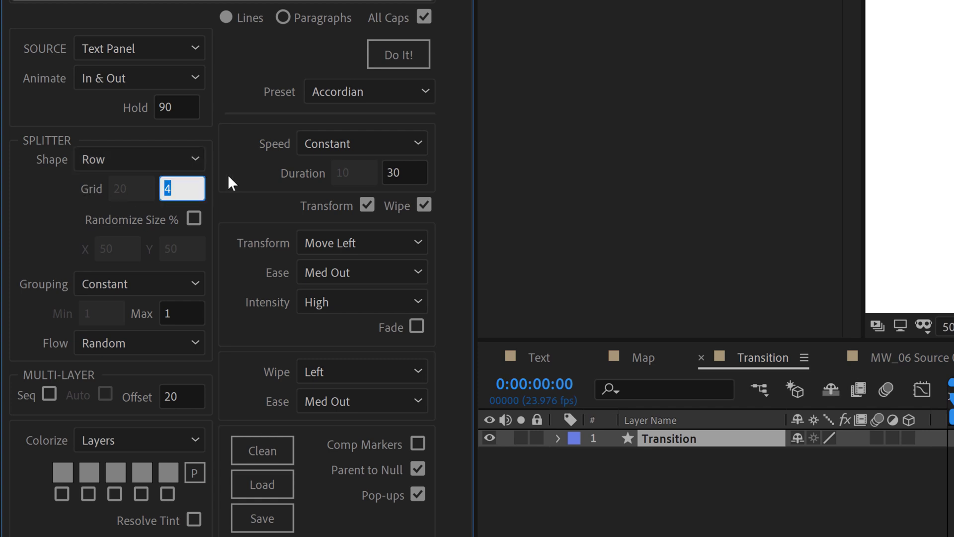
Enable only the white, blue and red palette swatches and set Colorize to Random
{"action": "left_click", "coordinate": [338, 512]}
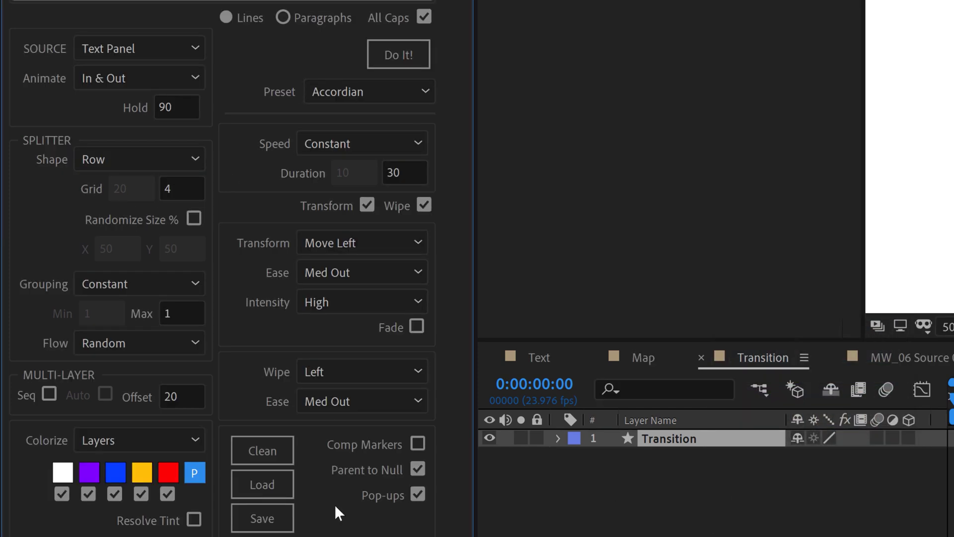
{"action": "left_click", "coordinate": [88, 492]}
{"action": "left_click", "coordinate": [142, 492]}
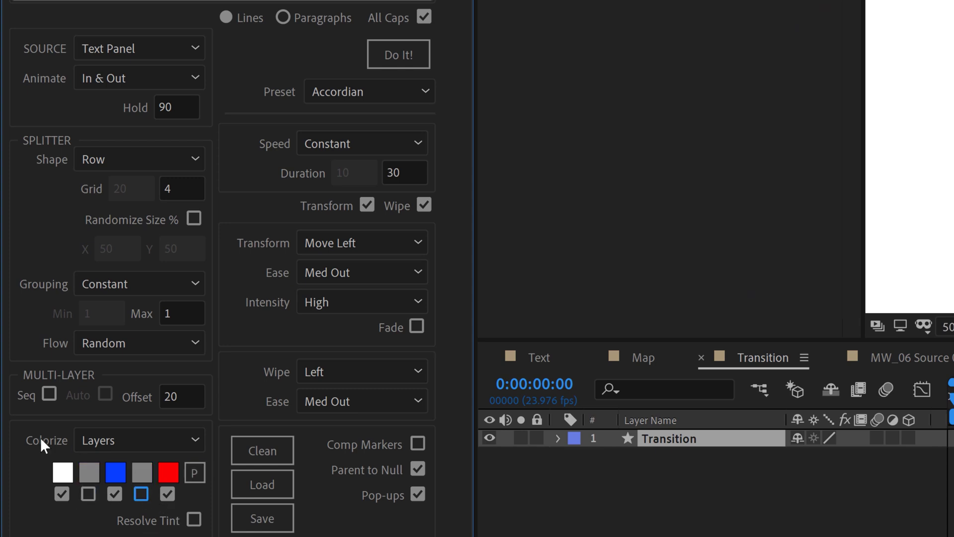
{"action": "left_click", "coordinate": [103, 436]}
{"action": "left_click", "coordinate": [113, 464]}
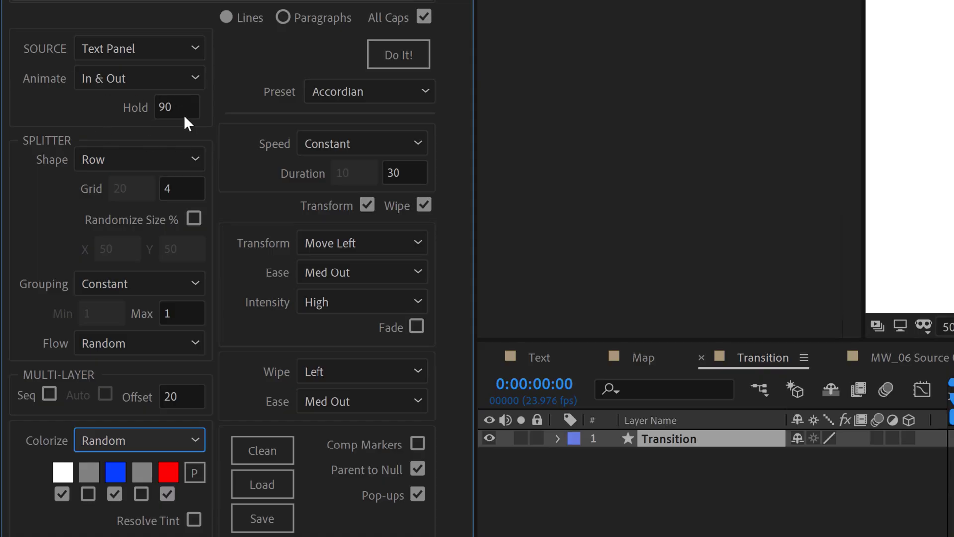
Set the hold to 1 and the duration to 10
{"action": "left_click", "coordinate": [182, 102]}
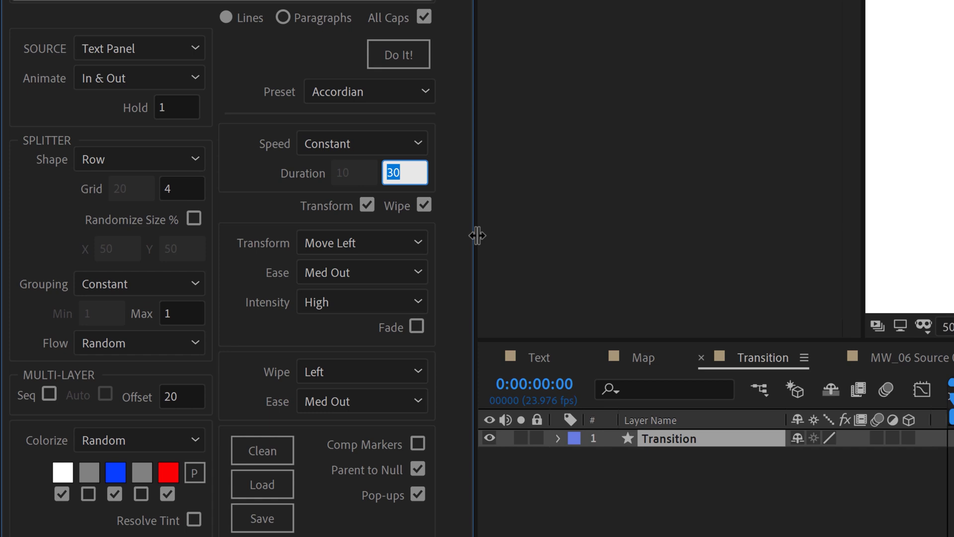
{"action": "left_click", "coordinate": [241, 104]}
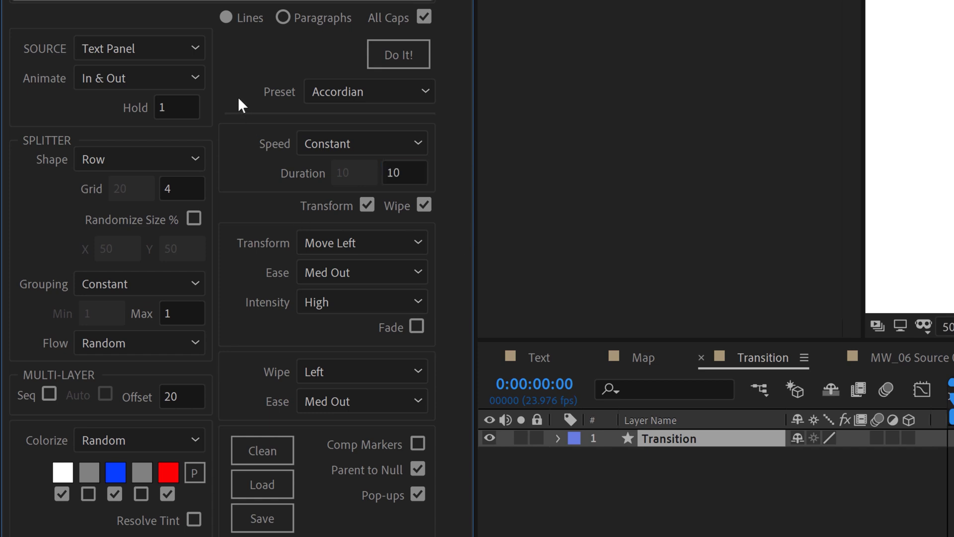
Set the source to Layers, then generate the four-row wipe on the Transition layer and preview it
{"action": "left_click", "coordinate": [818, 514]}
{"action": "left_click", "coordinate": [721, 439]}
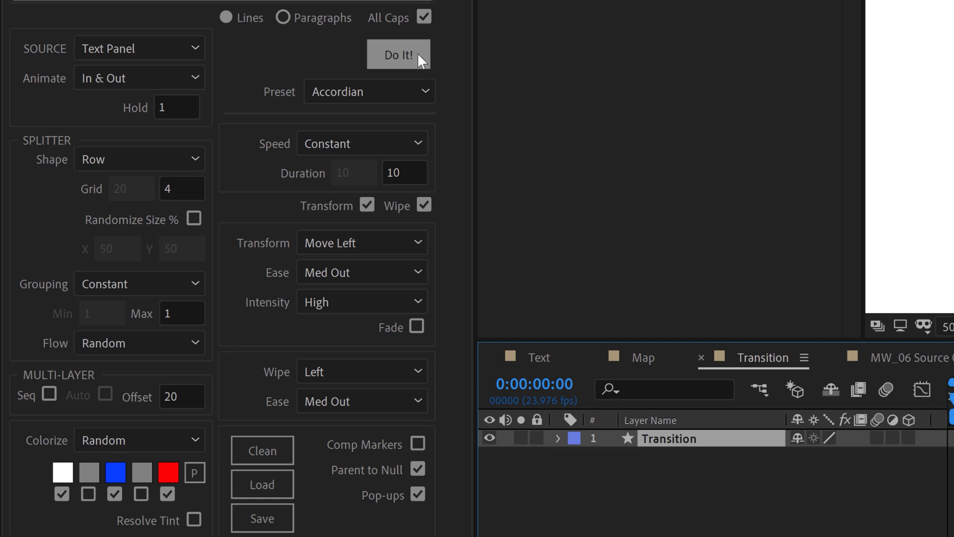
{"action": "left_click", "coordinate": [162, 49]}
{"action": "left_click", "coordinate": [117, 95]}
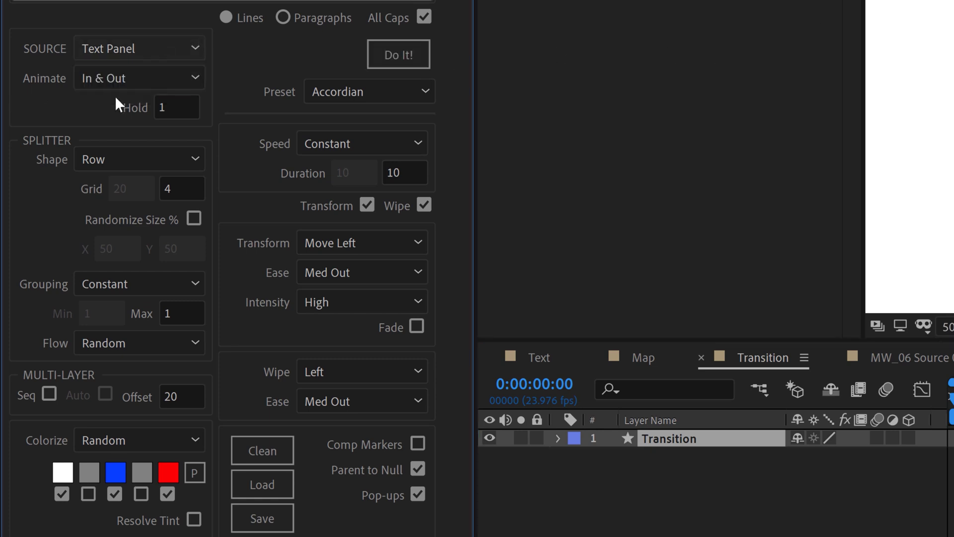
{"action": "left_click", "coordinate": [427, 56]}
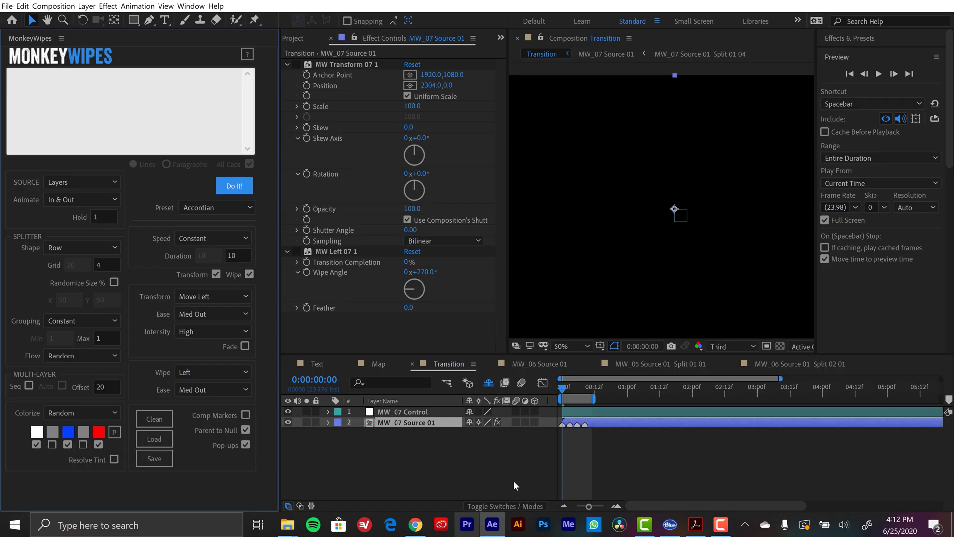
{"action": "key", "text": "space"}
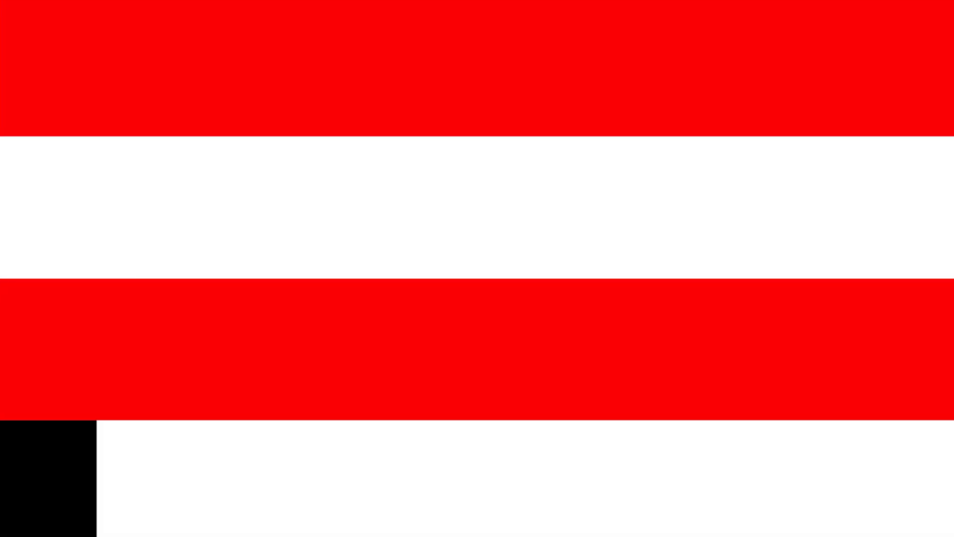